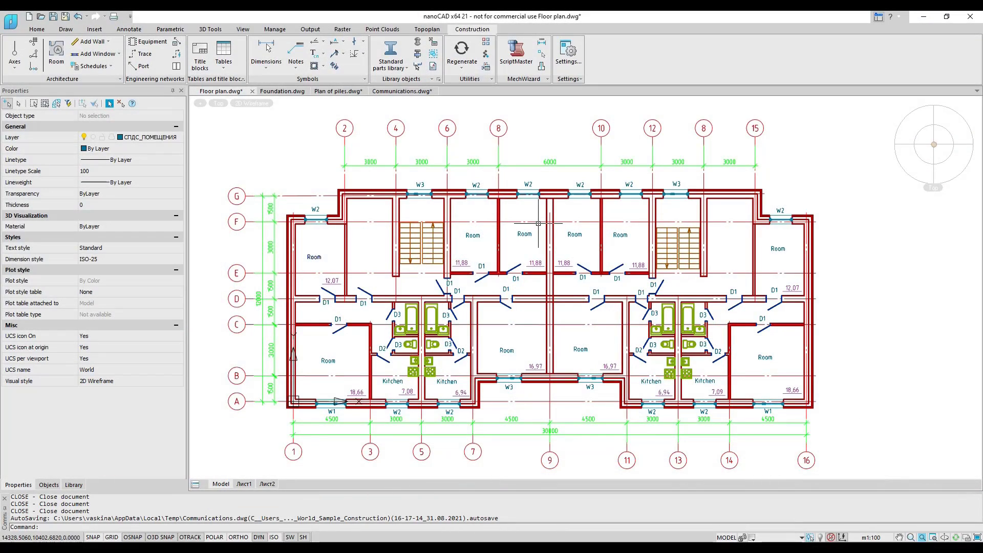
Look through the open Foundation, Plan of piles and Communications drawings one after another.
left_click(275, 94)
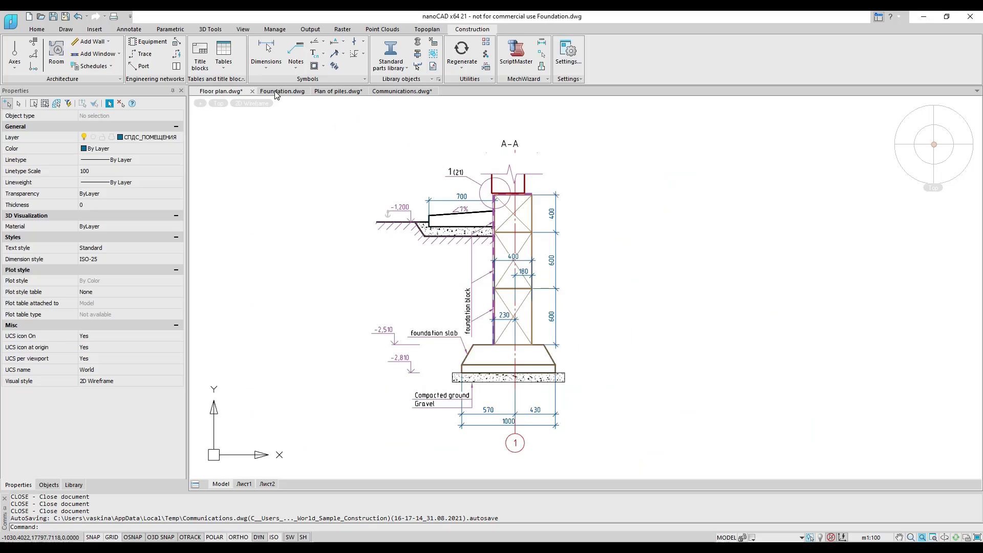
left_click(340, 93)
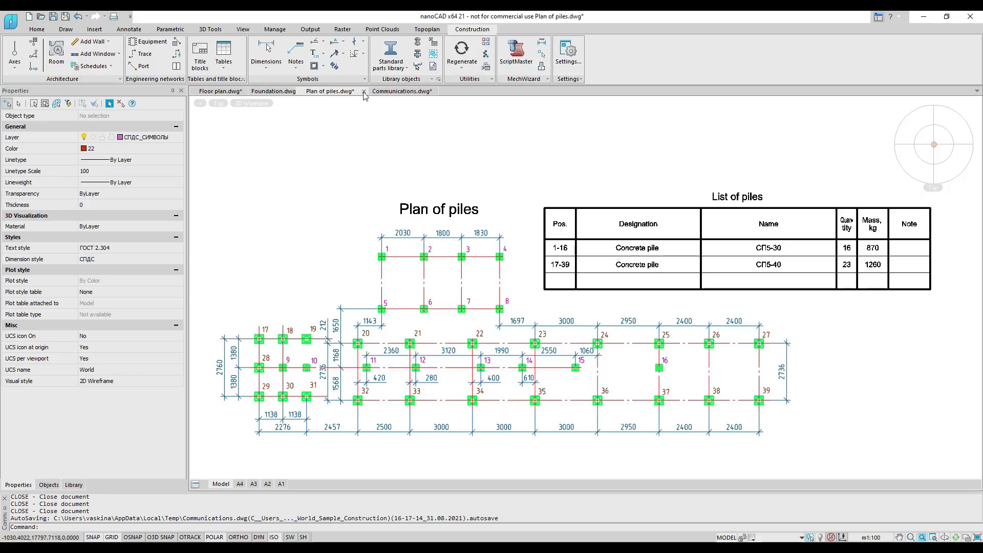
left_click(391, 93)
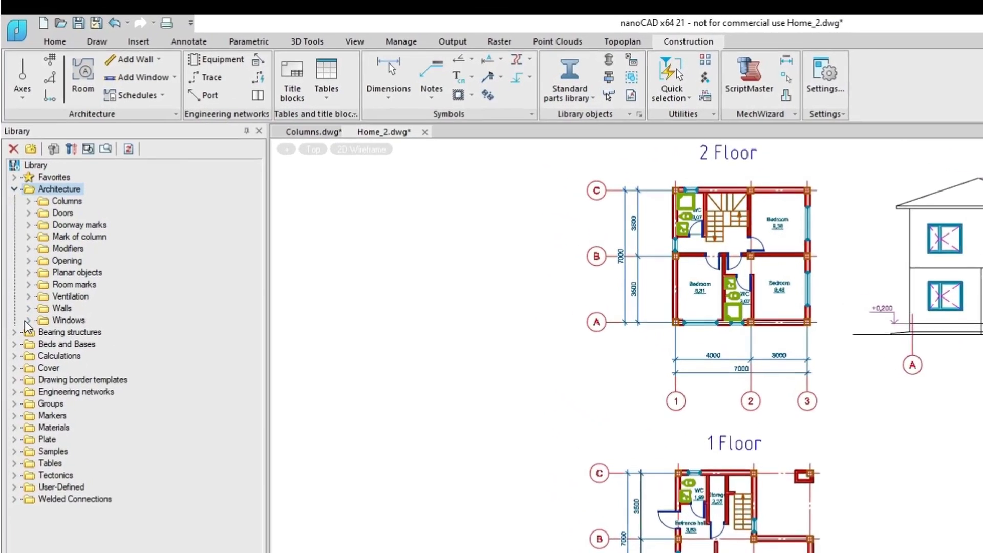
Insert a Window from the Architecture library into the empty area beside the floor plans and view its parameters.
scroll(480, 433, "up", 5)
left_click(454, 445)
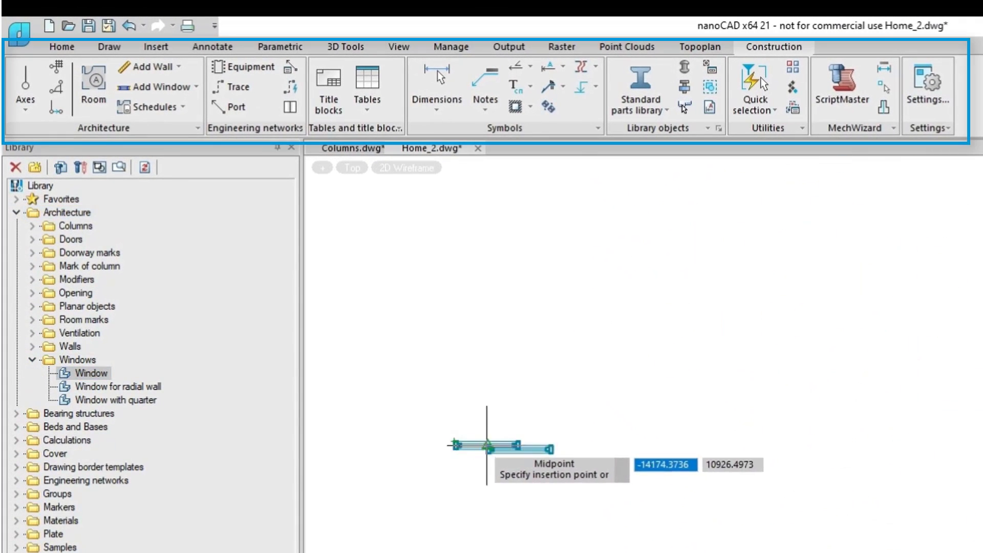
right_click(454, 479)
left_click(475, 487)
double_click(484, 445)
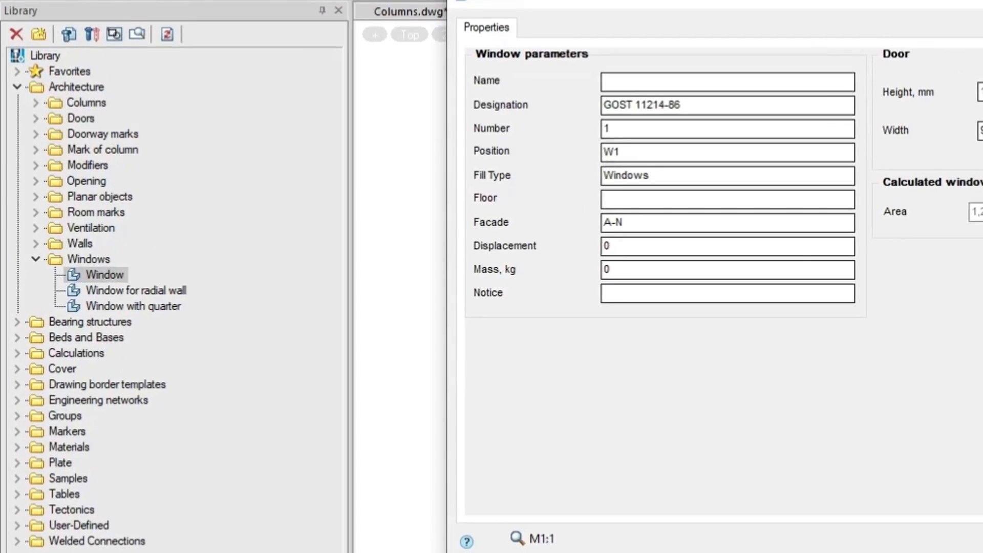
key("Escape")
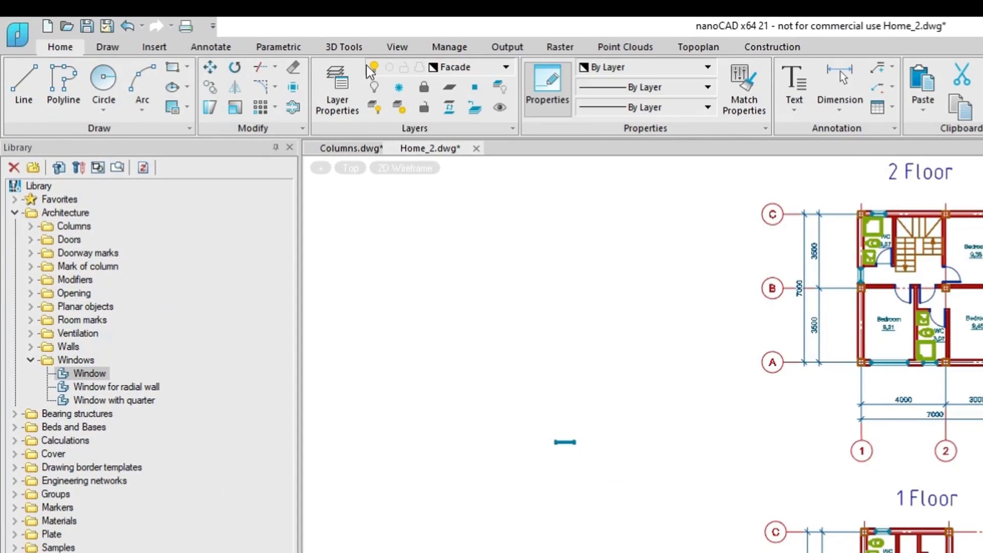
left_click(507, 67)
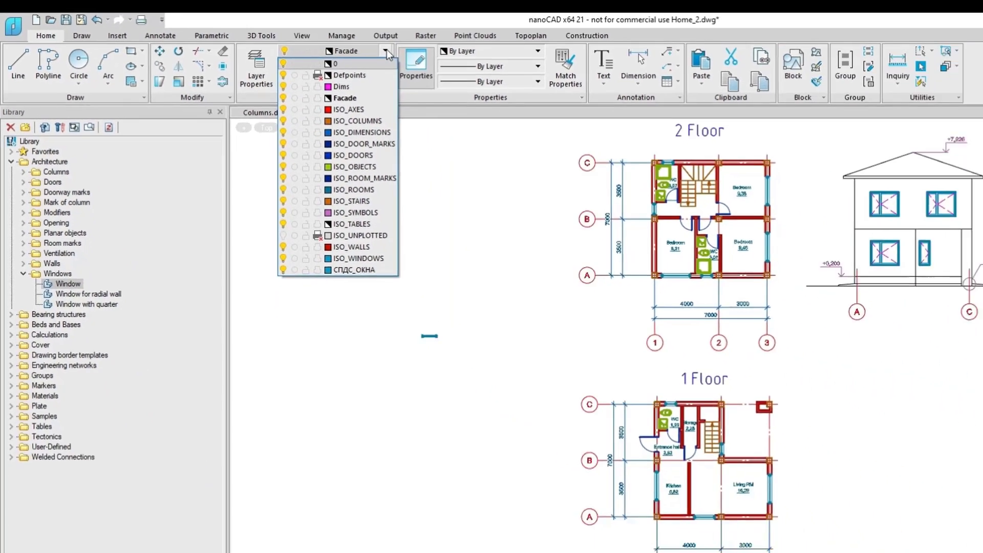
left_click(506, 66)
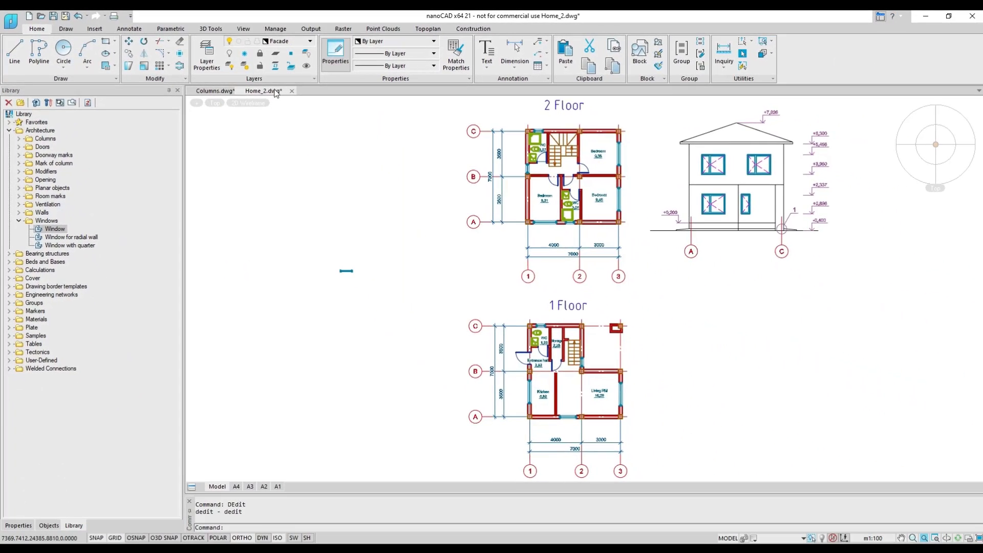
In the Columns drawing, use Objects numeration to number the first string of the column plan's construction notes K1 to K9.
left_click(210, 92)
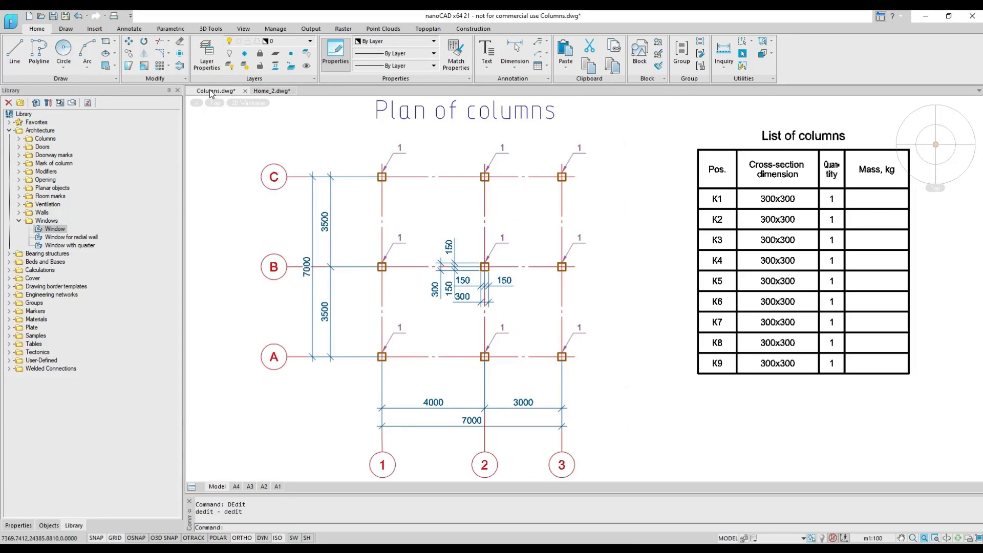
left_click(473, 29)
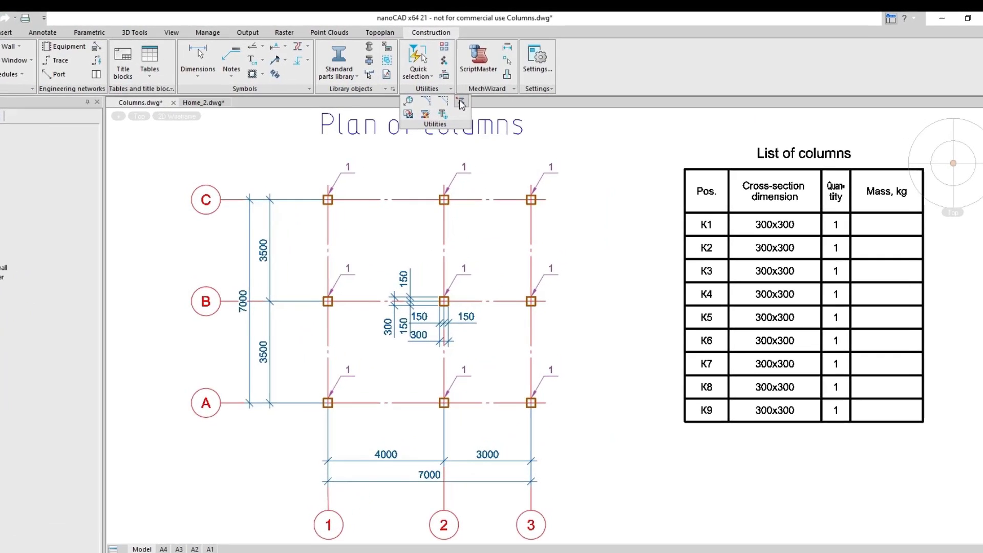
left_click(501, 90)
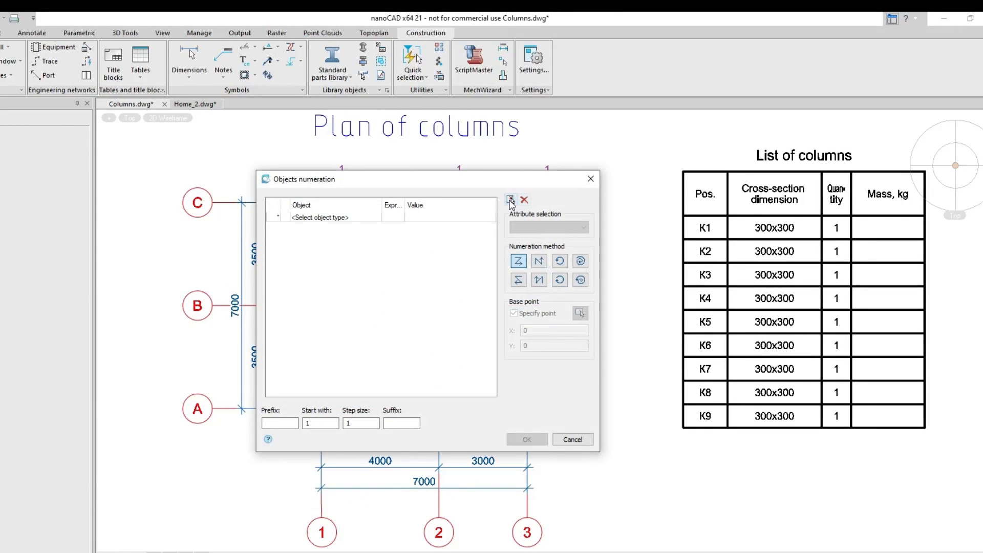
left_click(510, 200)
left_click(588, 428)
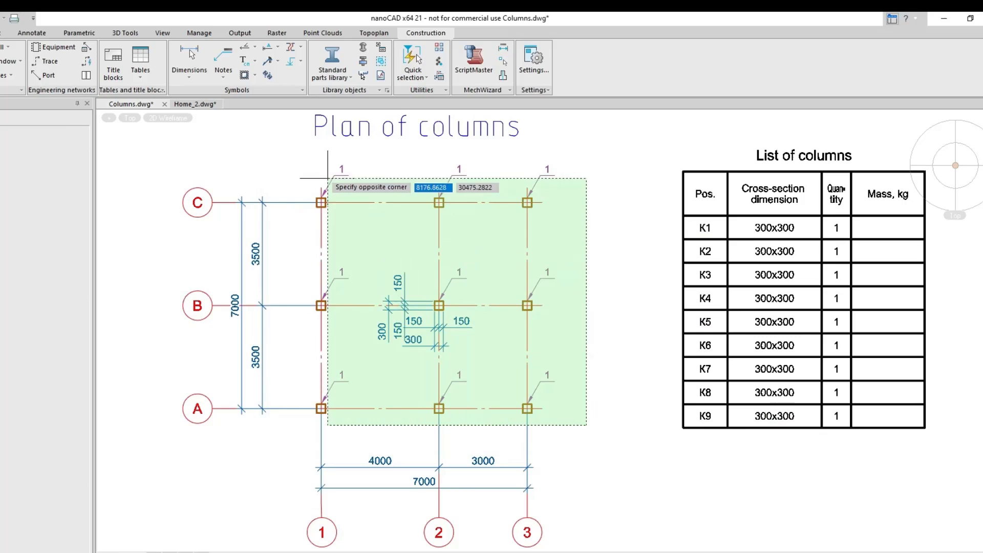
left_click(302, 160)
right_click(376, 177)
left_click(400, 194)
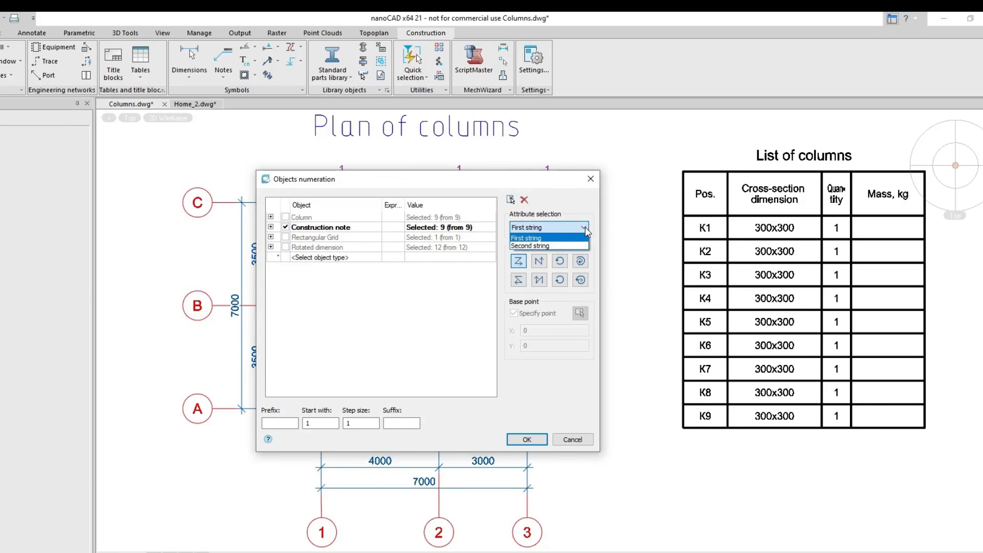
left_click(513, 440)
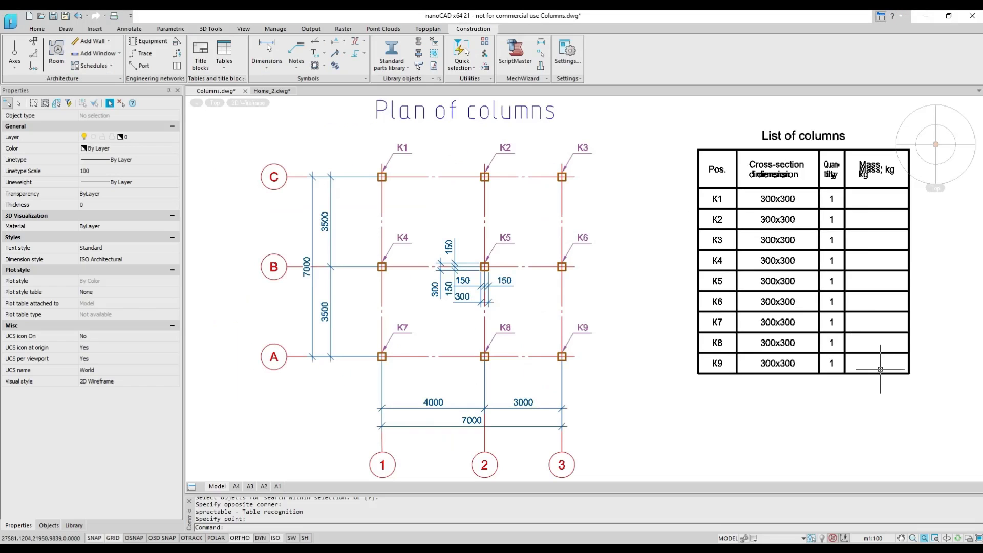
Select only the nanoCAD Table among the List of columns objects and move it off the original table by its upper-left corner.
left_click(924, 398)
left_click(680, 118)
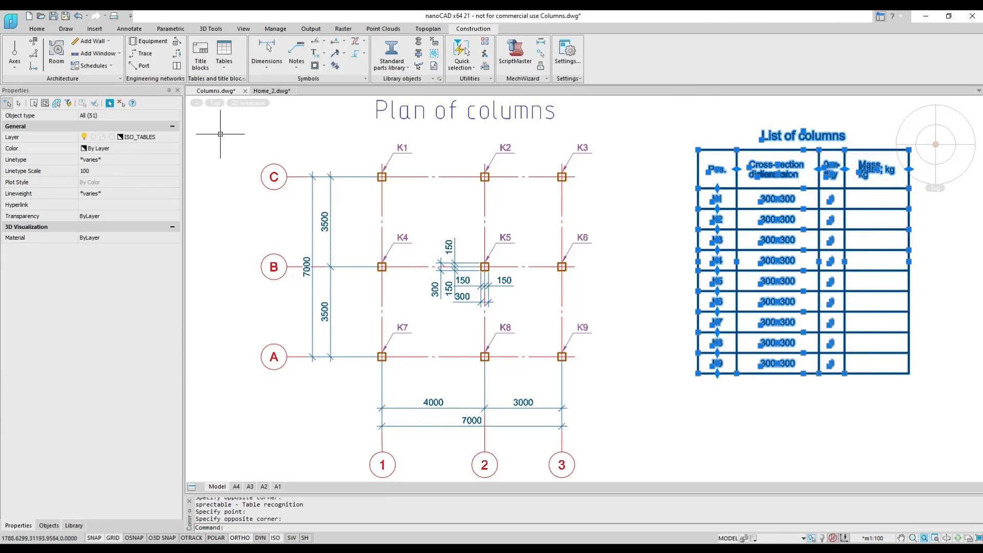
left_click(121, 145)
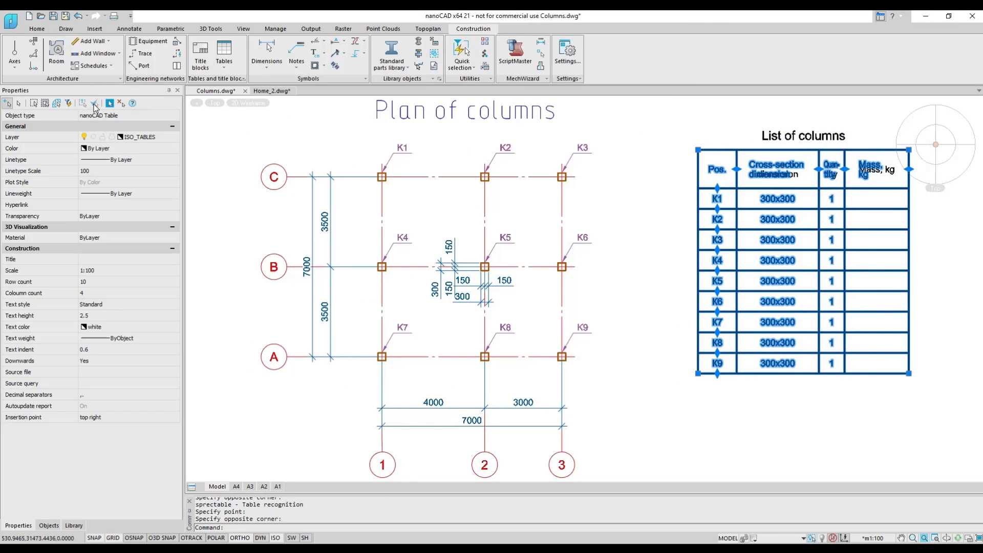
left_click(37, 29)
left_click(129, 41)
left_click(697, 150)
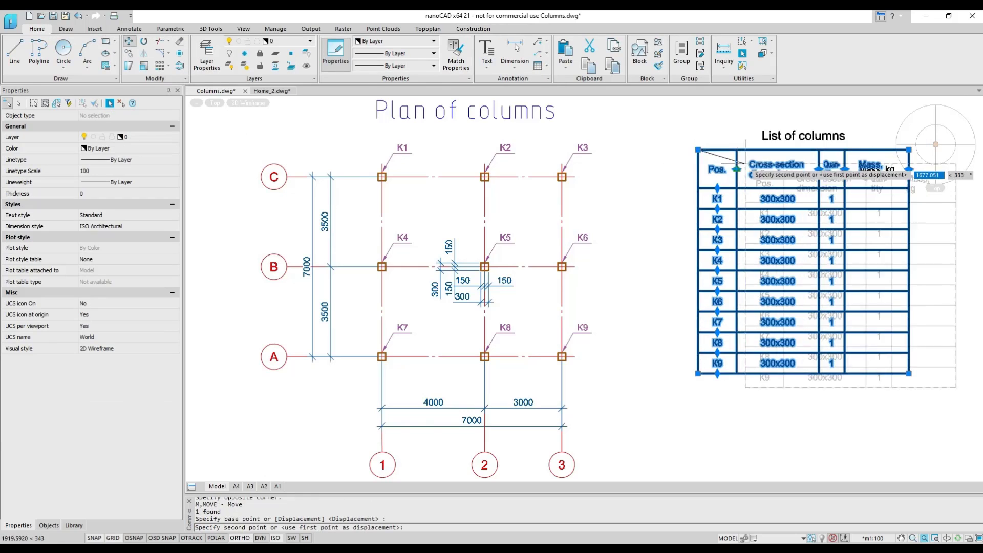
scroll(667, 168, "down", 2)
left_click(704, 161)
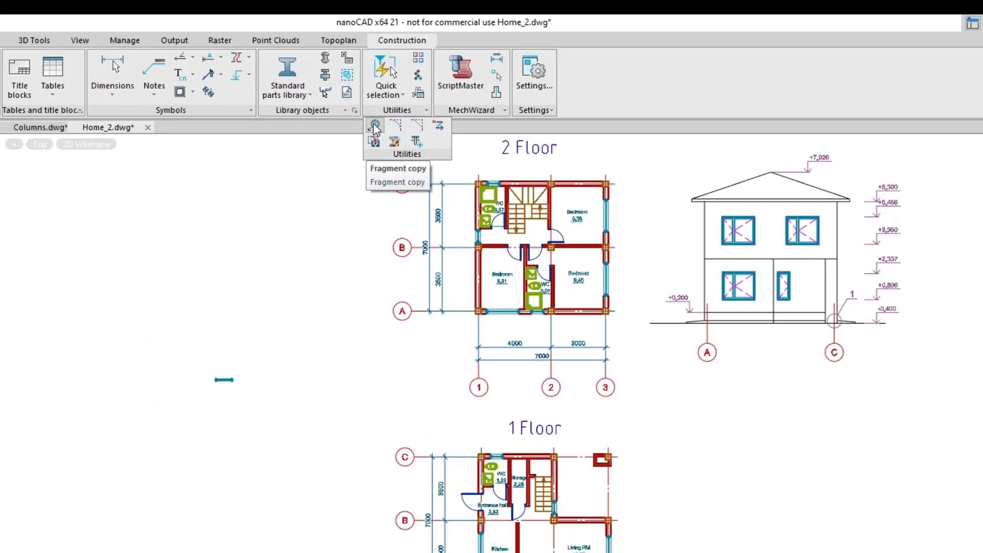
Make a fragment copy of the circled detail 1 at the facade's axis C base and place it enlarged below the facade.
left_click(376, 129)
left_click(834, 321)
left_click(853, 332)
left_click(816, 525)
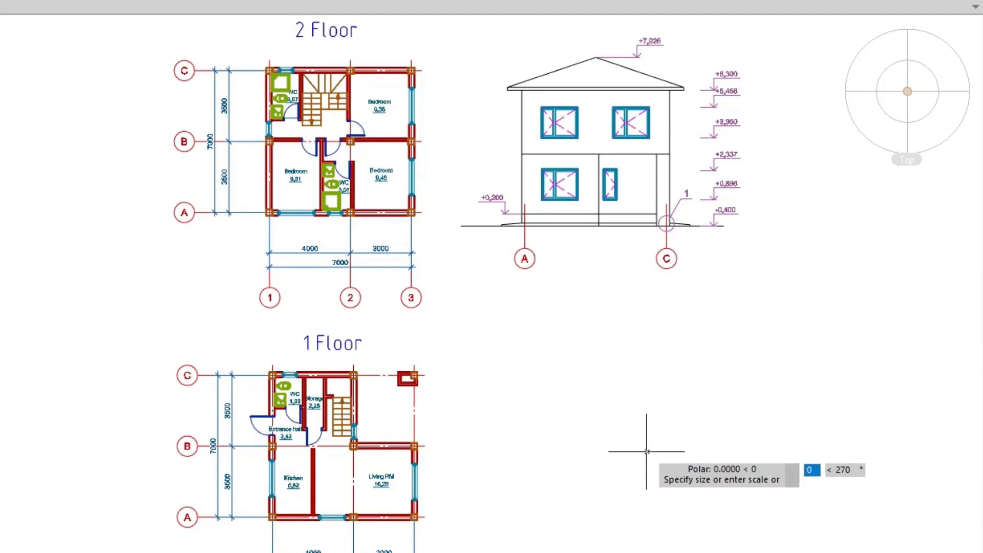
left_click(691, 487)
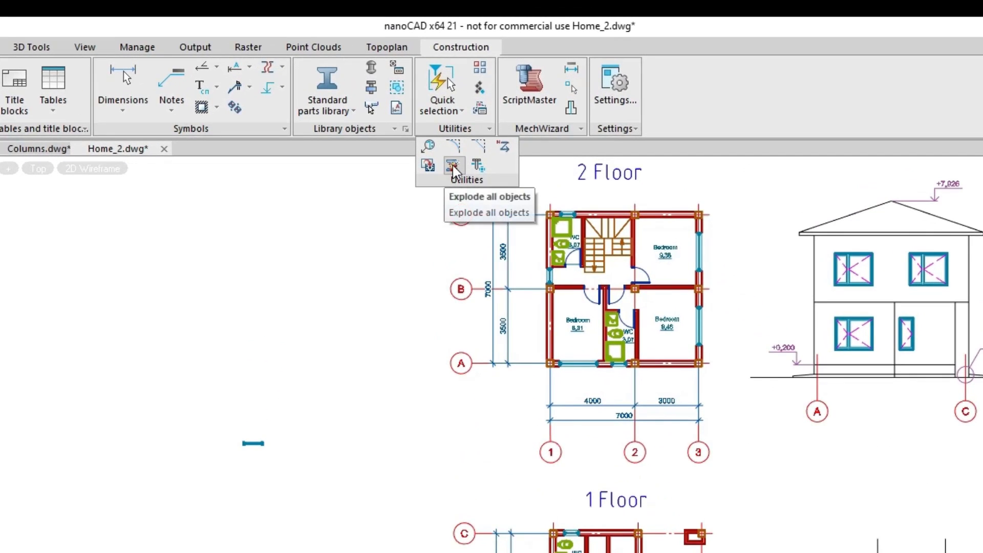
Explode all objects in the Home_2 drawing.
left_click(452, 166)
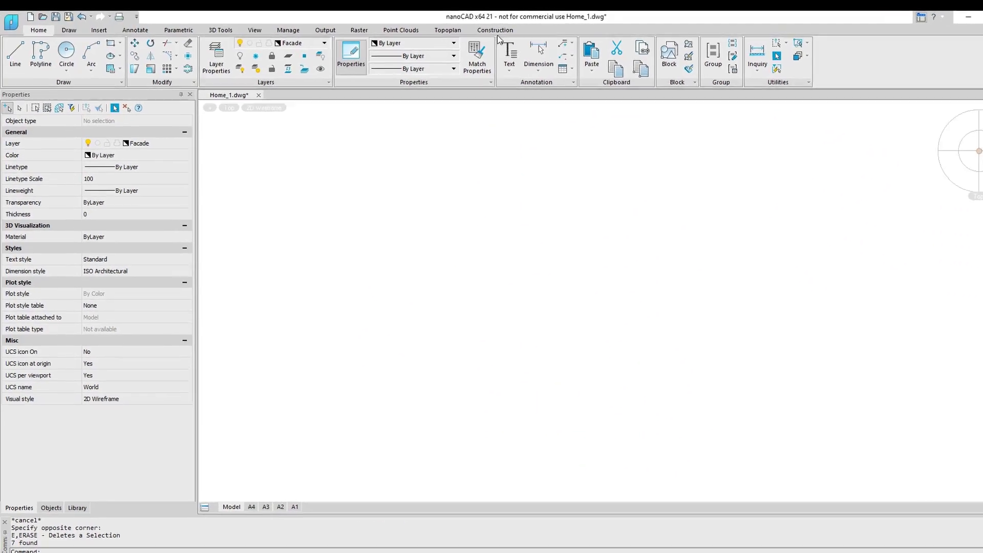
Insert an axes array in Home_1 with axes A–C spaced 3500 and 3500 and axes 1–3 spaced 4000 and 3000.
left_click(473, 29)
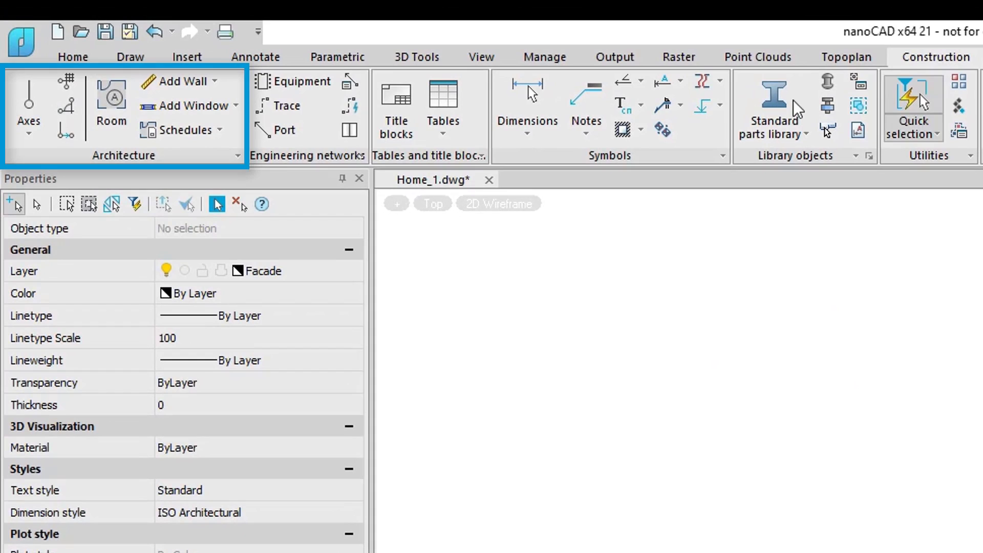
left_click(65, 80)
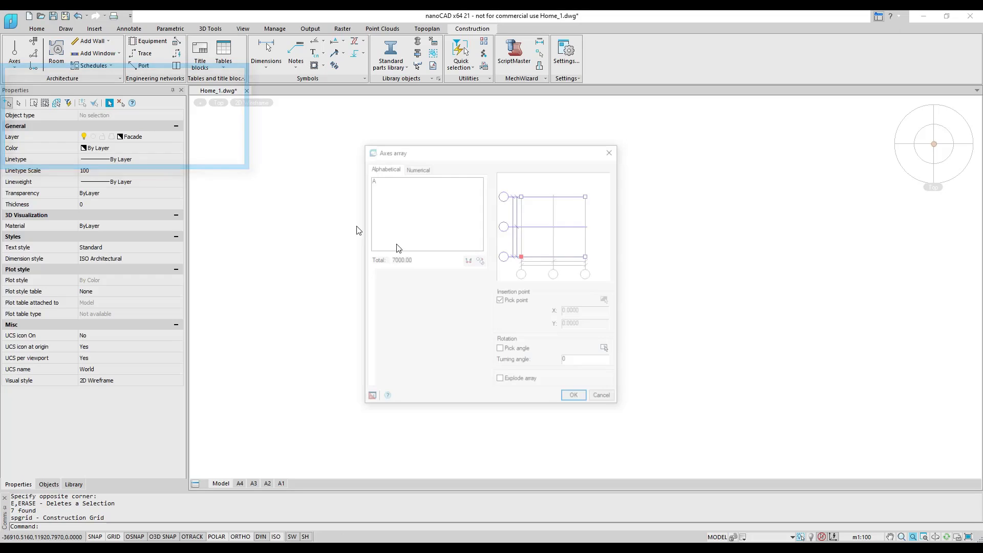
left_click(571, 398)
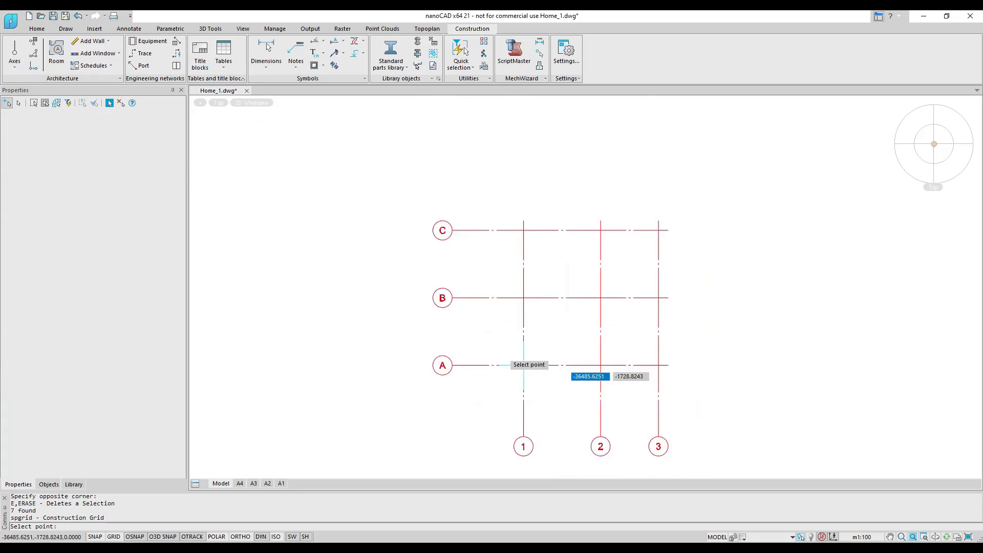
left_click(465, 330)
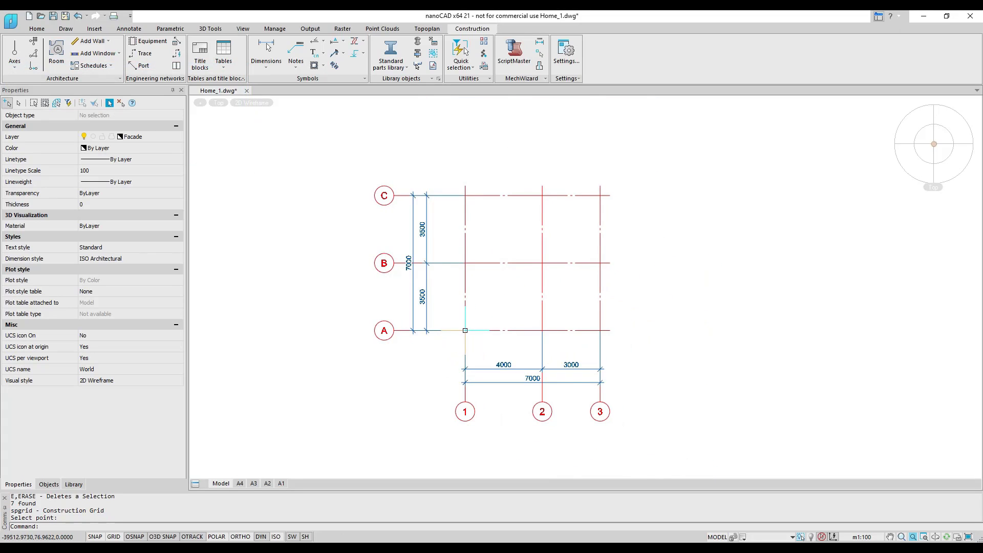
Add 300x300 columns at all nine intersections of axes A–C and 1–3.
left_click(120, 54)
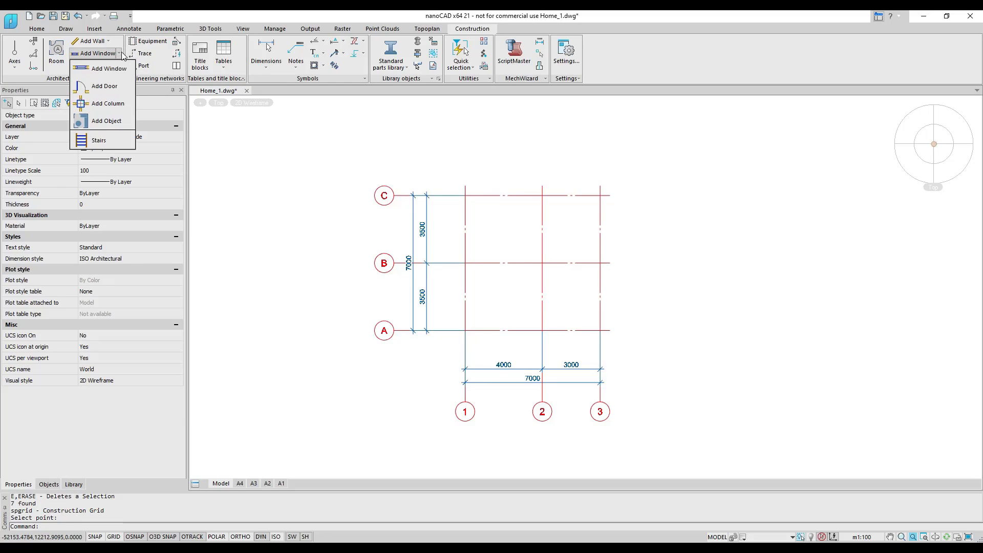
left_click(109, 107)
left_click(465, 195)
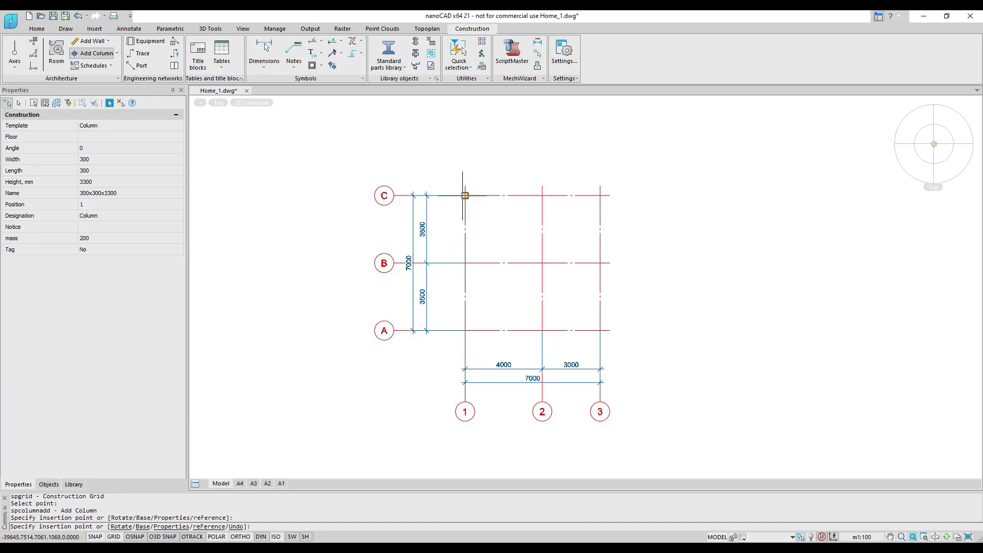
left_click(544, 196)
left_click(671, 267)
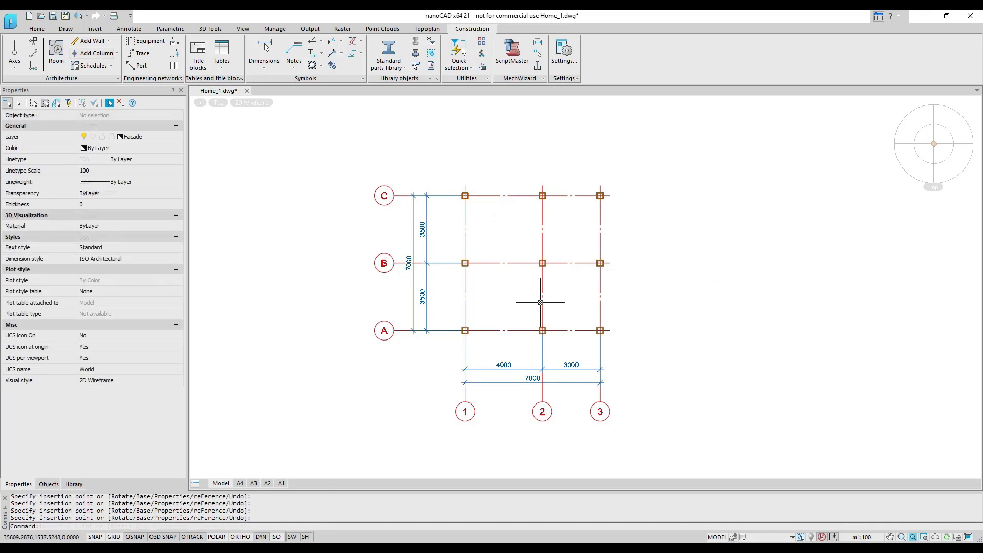
Start a new wall and choose a wall template for it in the wall properties.
scroll(541, 306, "up", 2)
middle_click_drag(541, 306, 539, 292)
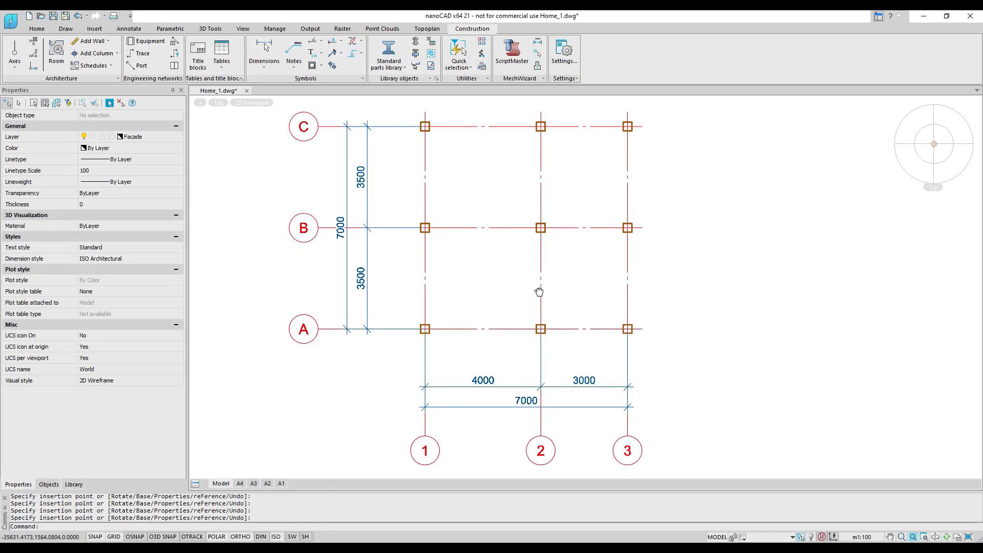
left_click(91, 41)
right_click(261, 167)
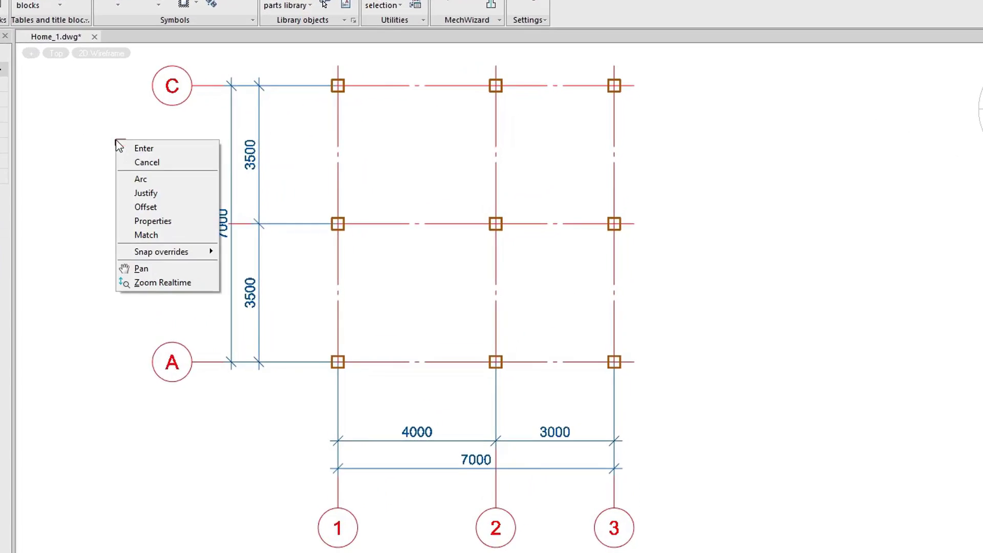
left_click(300, 228)
left_click(456, 237)
left_click(255, 249)
left_click(281, 219)
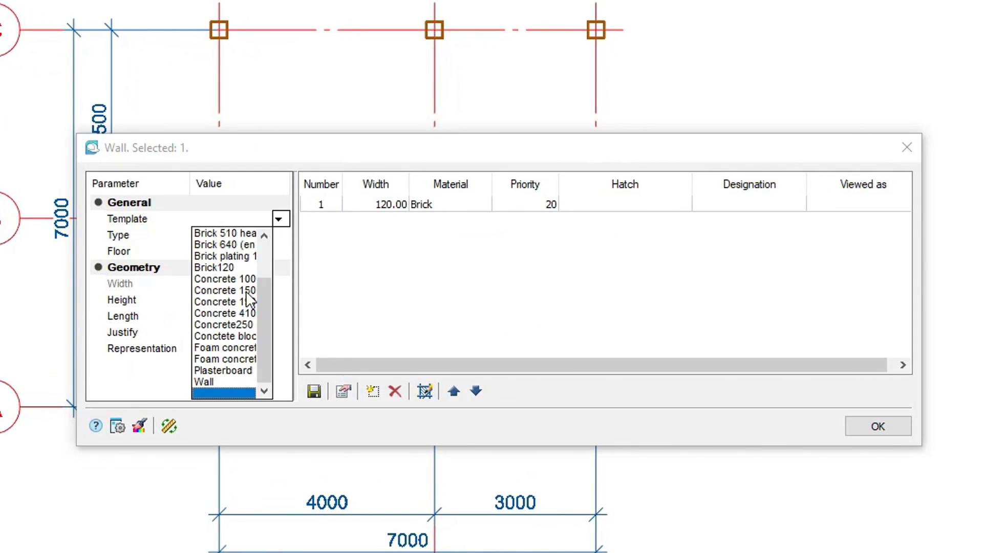
scroll(251, 307, "up", 2)
left_click(245, 381)
left_click(871, 420)
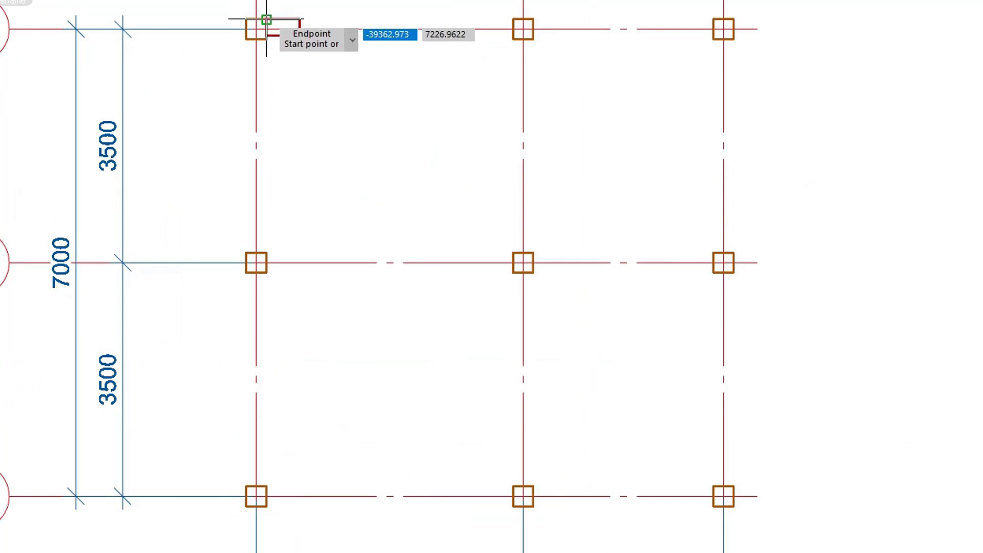
Draw the exterior walls along the outer columns from axis intersection C-1 through C-3 and A-3 to A-1.
left_click(223, 30)
left_click(594, 30)
left_click(594, 400)
left_click(266, 506)
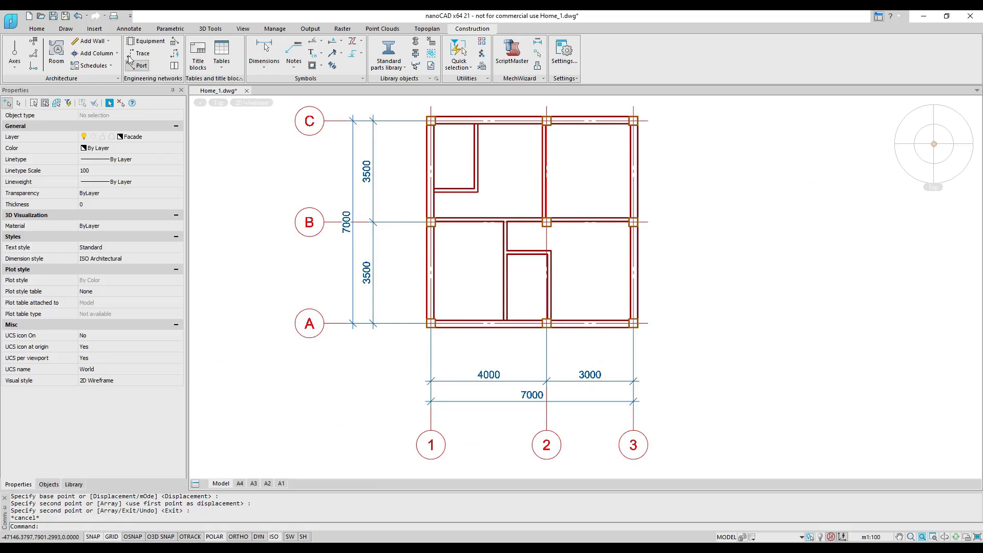
Start inserting a window into the walls of the floor plan.
left_click(117, 54)
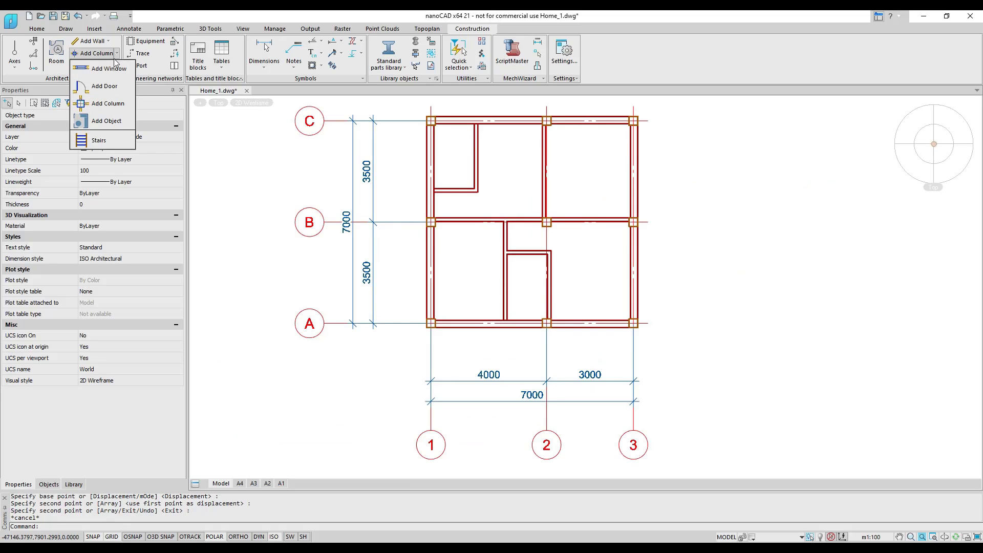
left_click(108, 69)
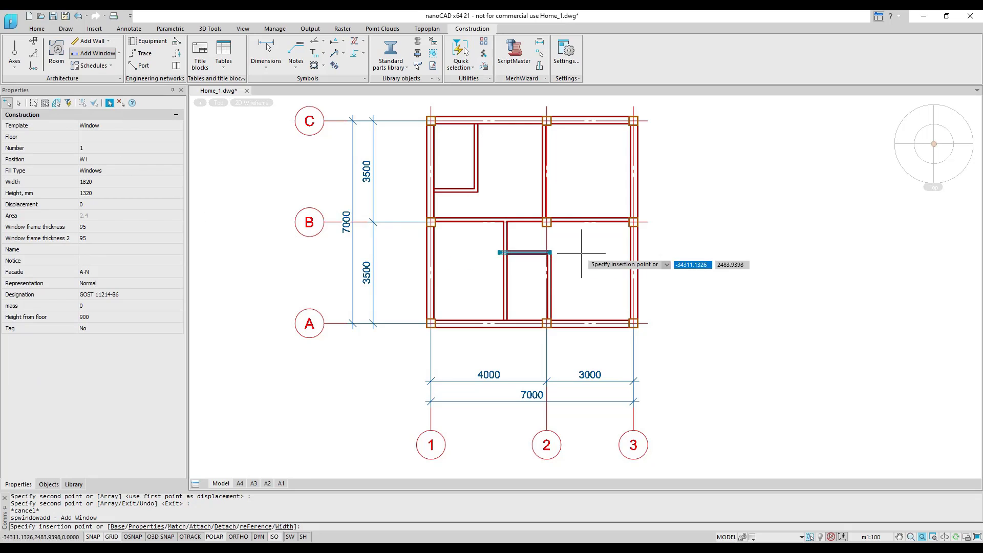
scroll(638, 259, "up", 2)
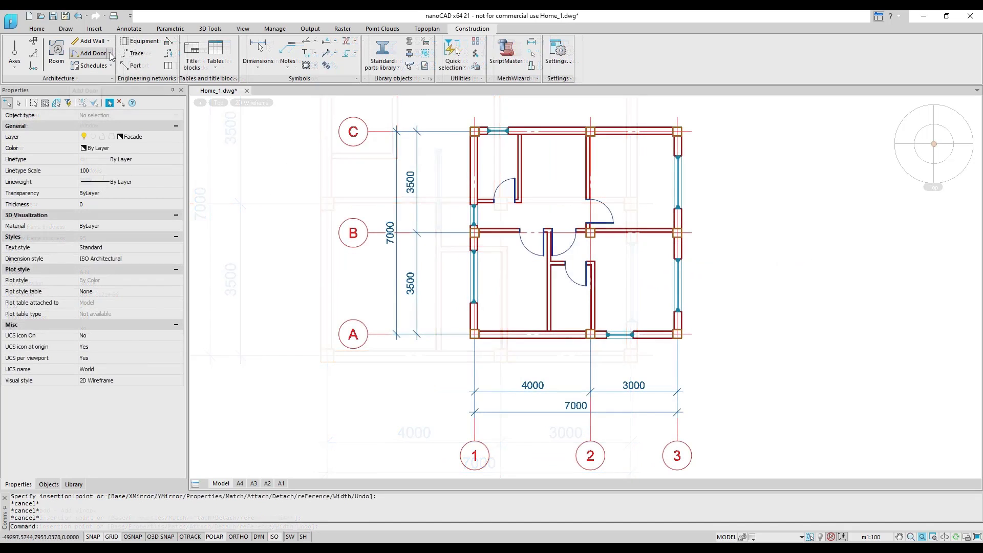
Start adding an architectural object to the floor plan and choose another template for it instead of Hand washer.
left_click(111, 54)
left_click(102, 122)
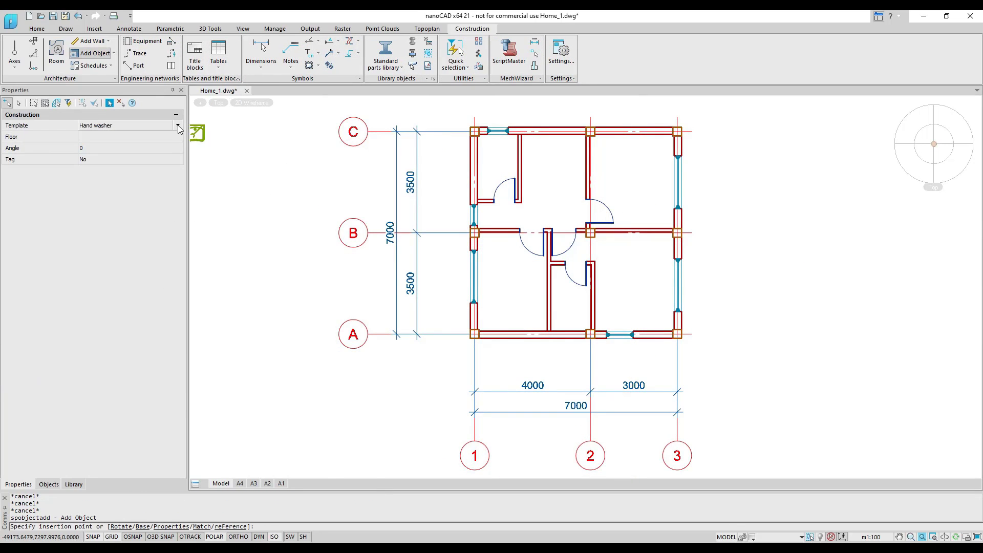
left_click(178, 125)
left_click(98, 307)
scroll(507, 197, "up", 2)
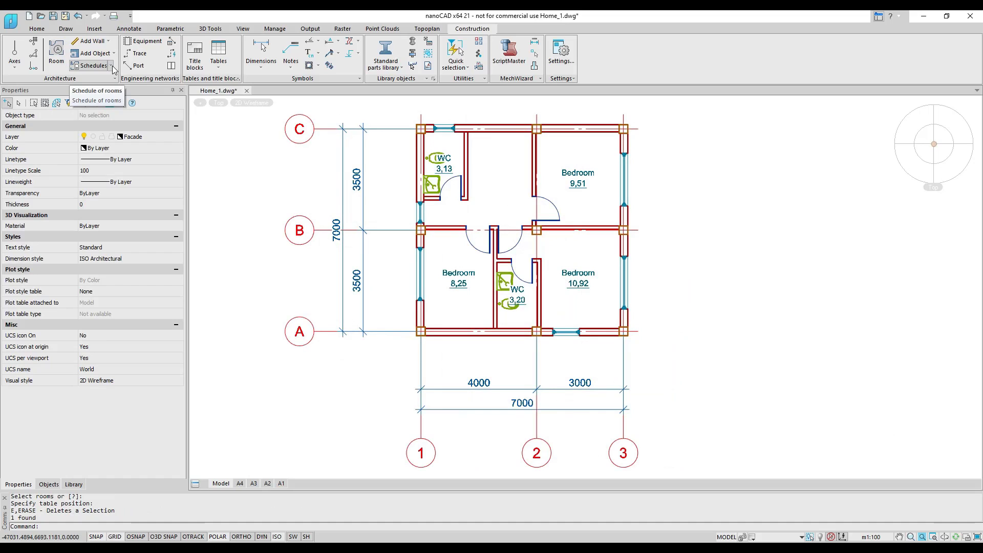
Create a schedule of rooms from the whole floor plan with all heading options off and place the table beside the plan.
left_click(112, 67)
left_click(112, 82)
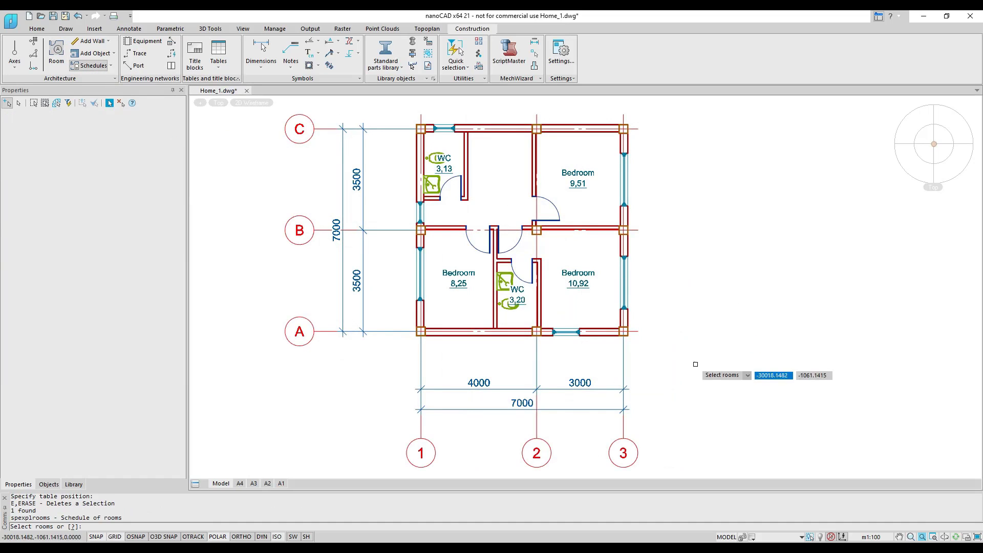
left_click(695, 364)
left_click(402, 121)
right_click(493, 177)
left_click(506, 187)
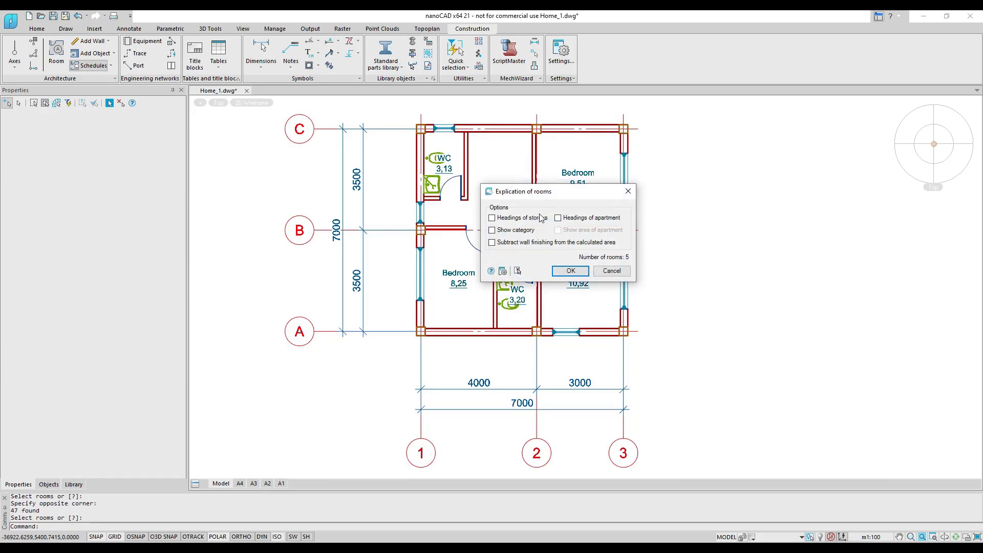
left_click(573, 272)
left_click(660, 131)
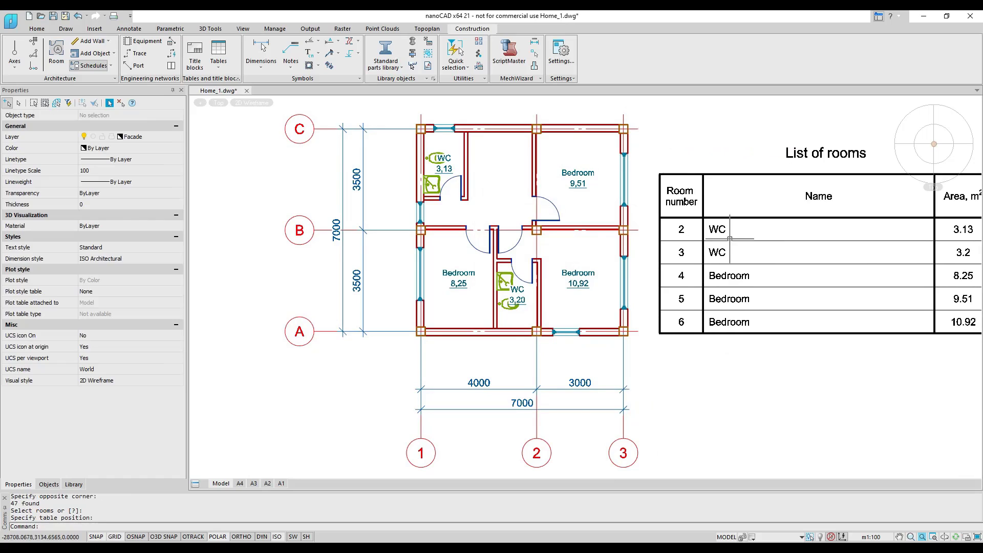
scroll(736, 277, "down", 2)
middle_click_drag(731, 282, 633, 278)
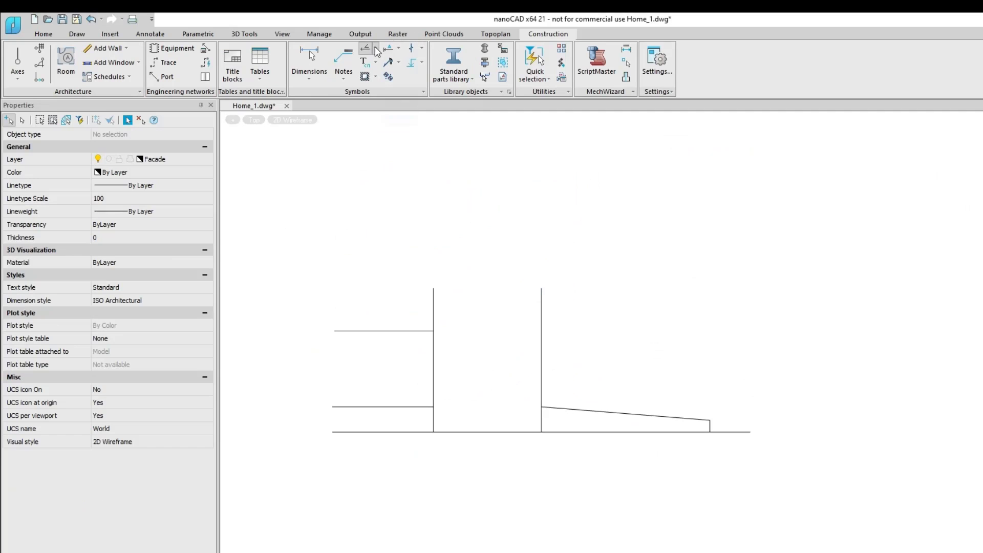
Place a circular node mark numbered 1 above the wall detail drawing and finish the command.
left_click(319, 41)
left_click(346, 71)
left_click(478, 170)
right_click(543, 170)
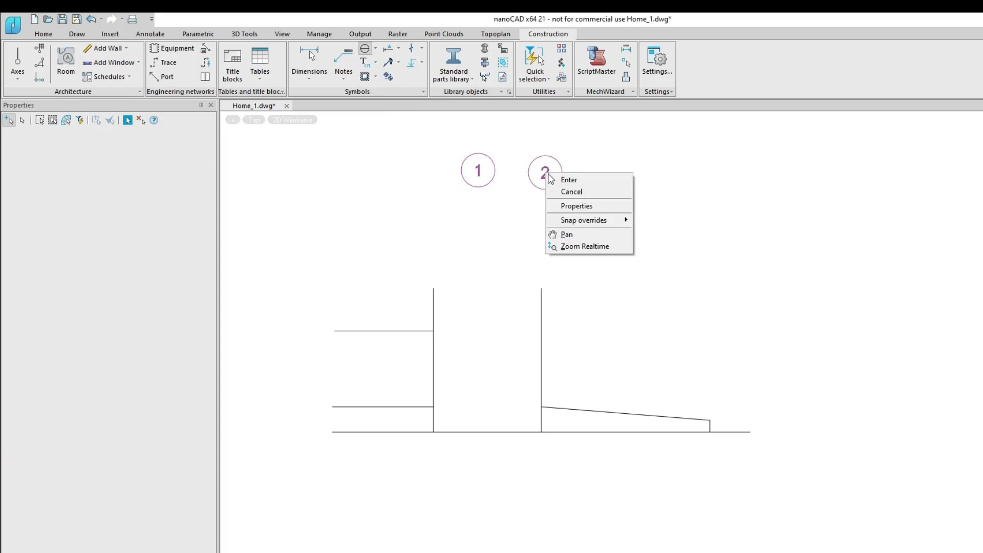
left_click(568, 179)
Draw a break line across the top of the wall detail and apply the diagonal-stroke boundary form along the ground line.
left_click(414, 49)
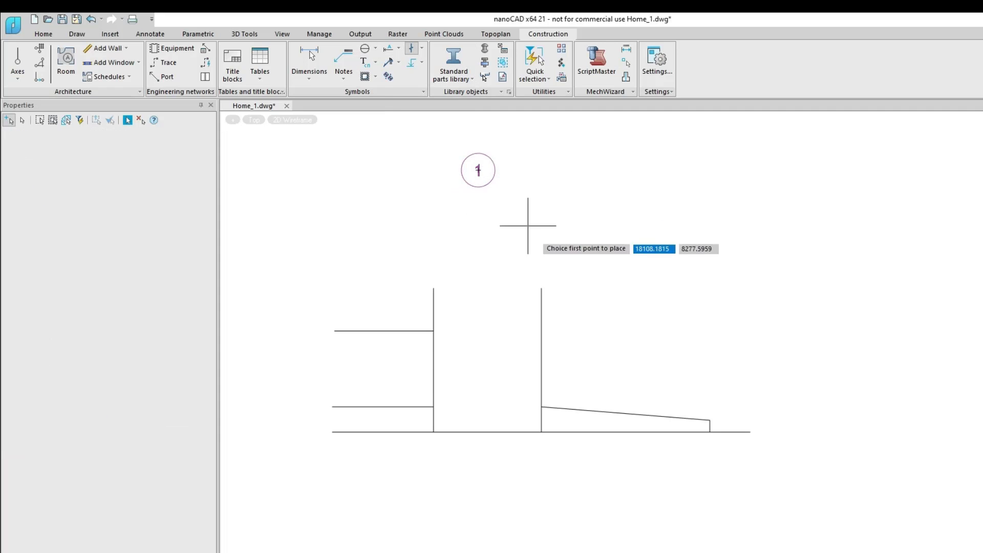
left_click(541, 288)
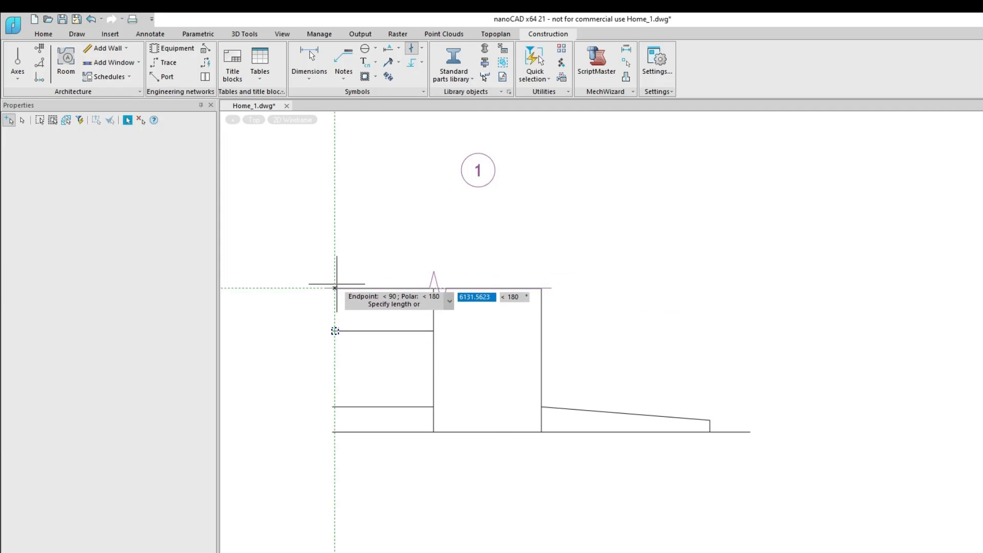
left_click(336, 287)
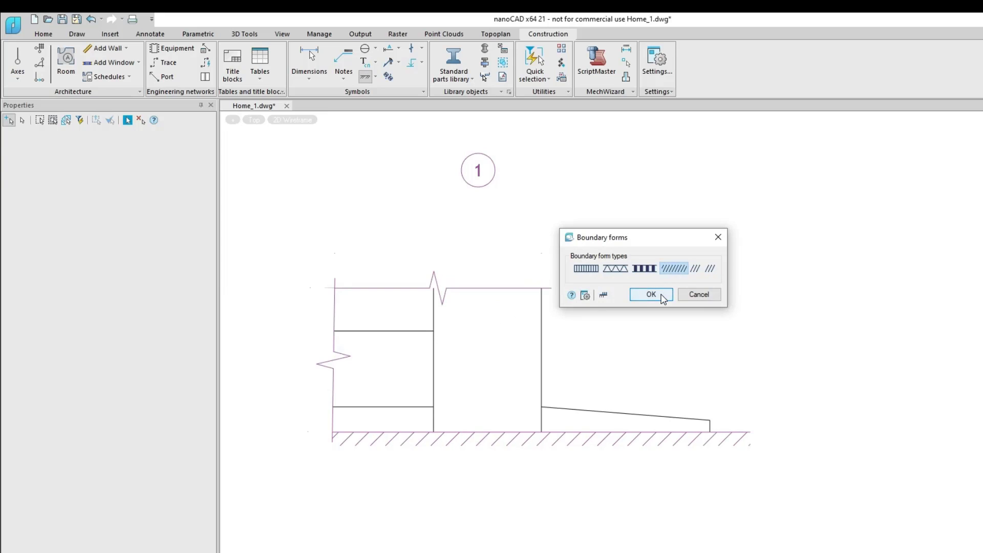
left_click(664, 298)
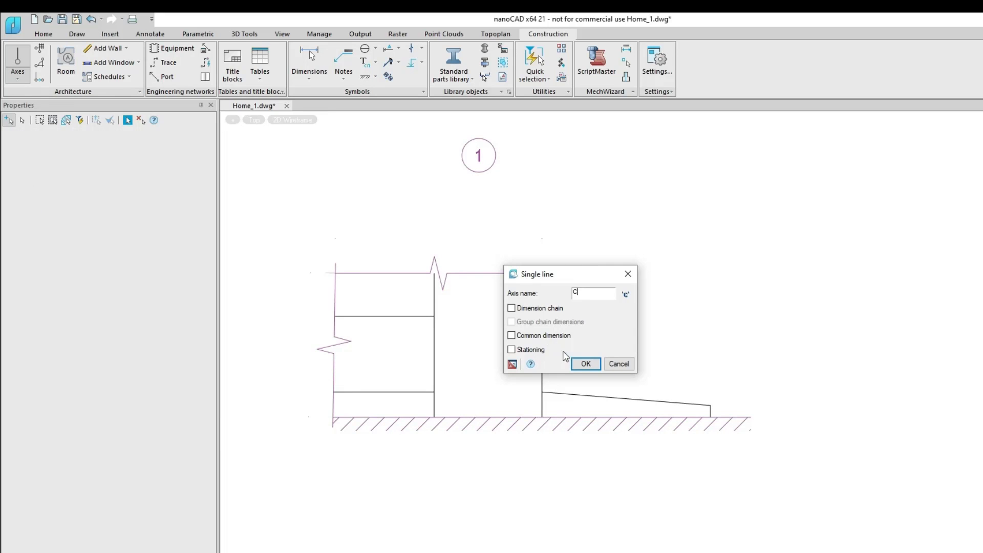
Add a single vertical axis named C through the wall, from the upper break line to below the ground line.
left_click(588, 363)
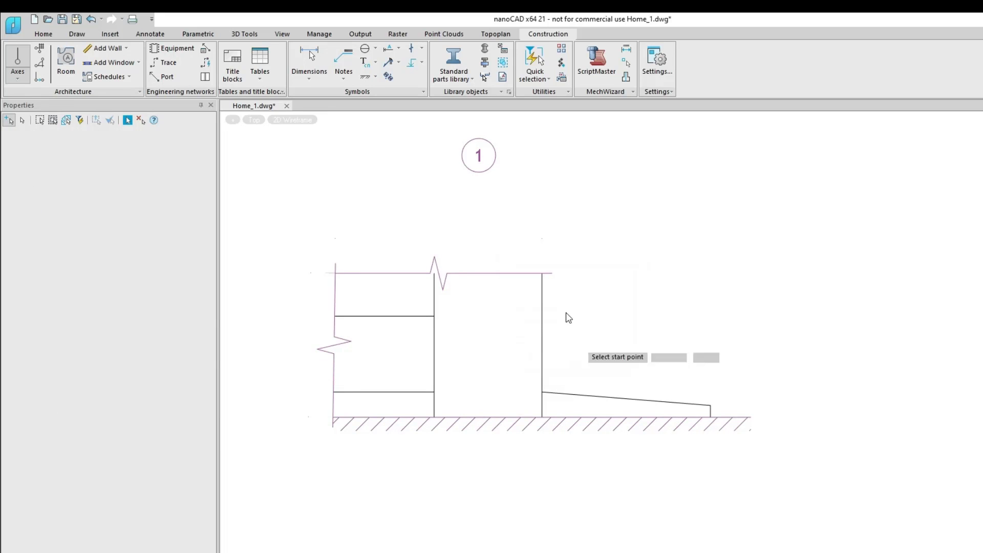
left_click(520, 273)
left_click(520, 500)
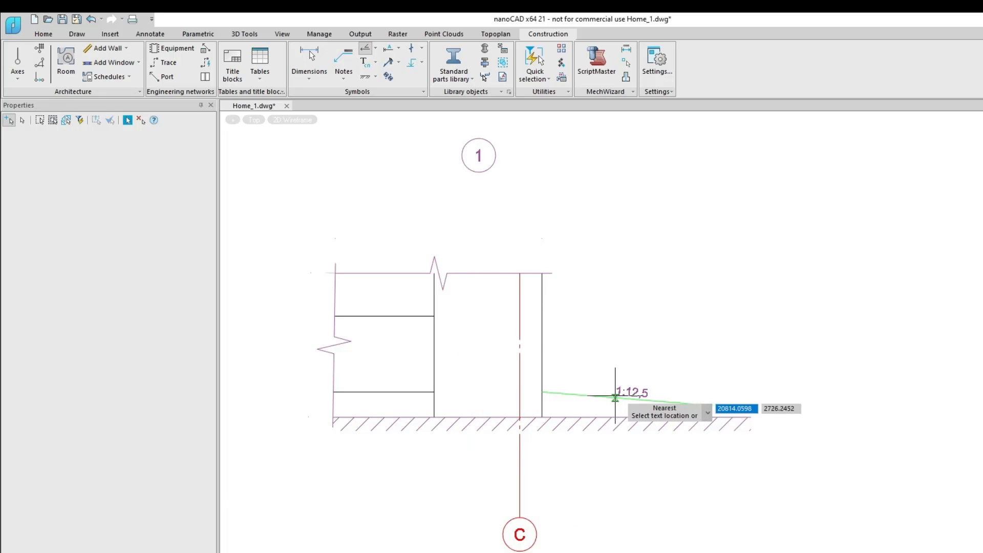
Place a gradient marker on the sloped line beside the wall and finish the command.
left_click(625, 399)
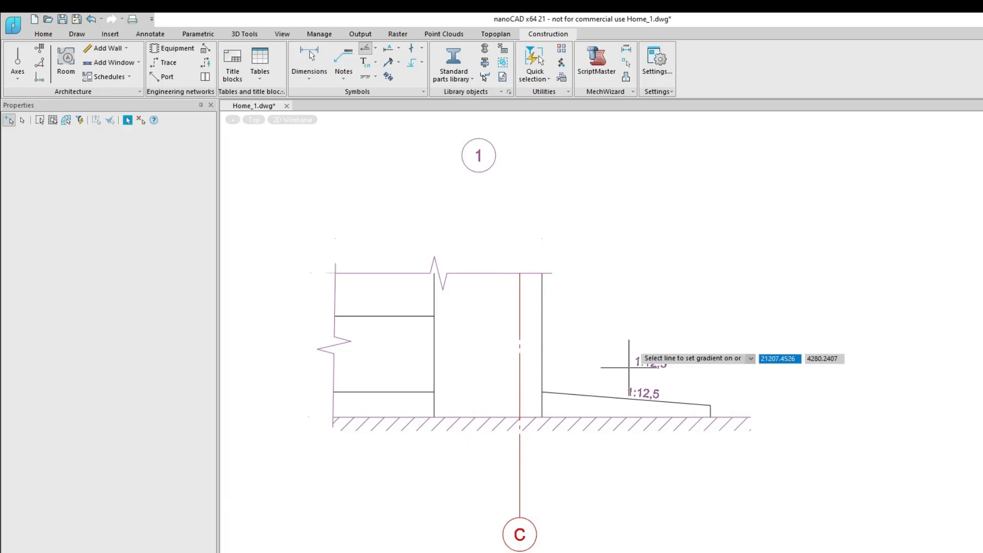
right_click(636, 341)
left_click(647, 349)
Change the gradient marker's format from ratio to per mille (‰) and deselect it.
left_click(647, 393)
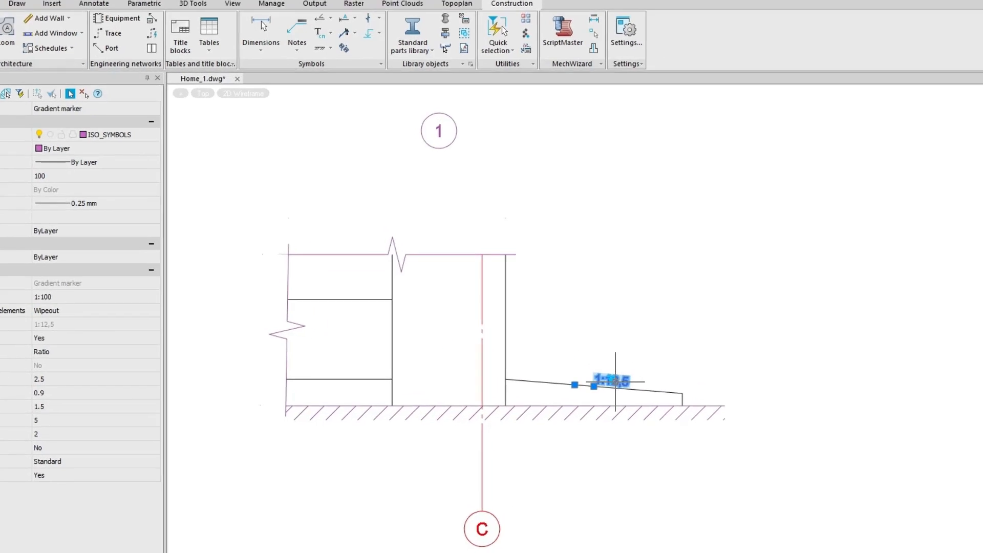
left_click(646, 397)
left_click(518, 406)
key("Escape")
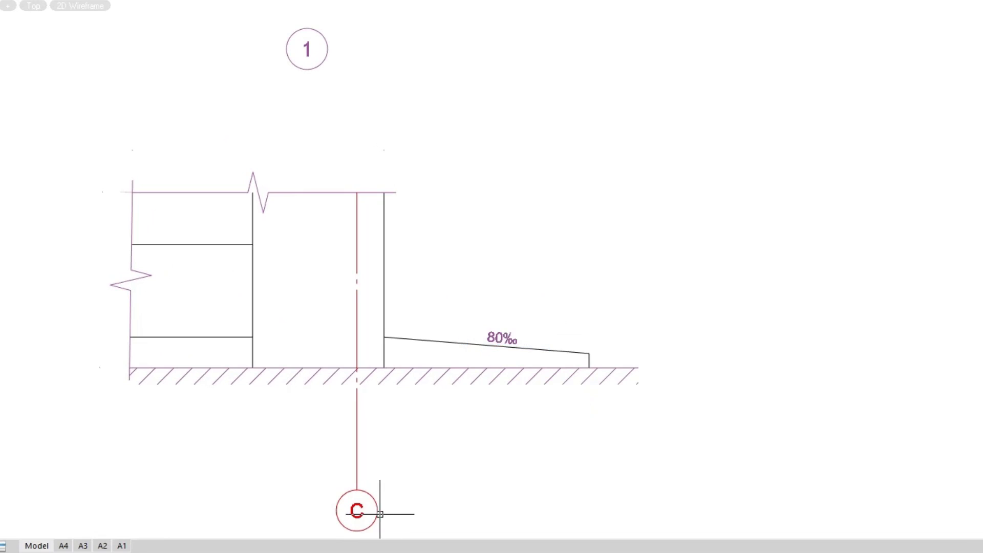
Add an axis orientation pointer named A, pointing left from the bubble of axis C.
left_click(378, 512)
left_click(230, 511)
type("A")
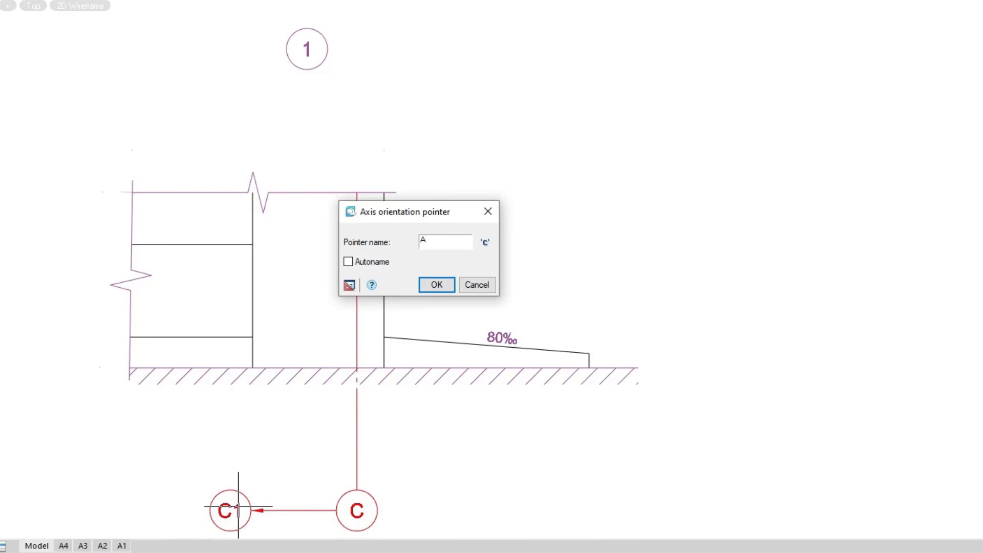
left_click(437, 283)
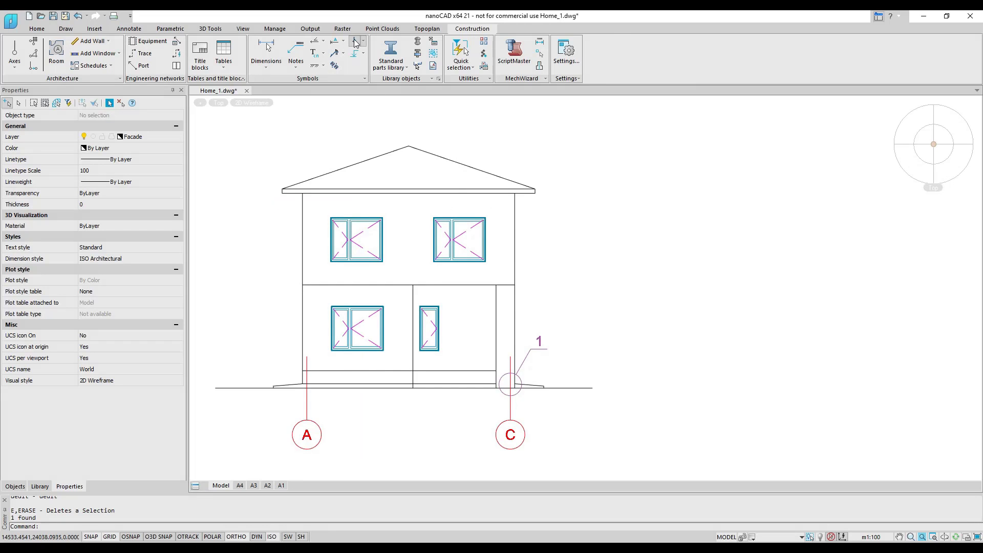
Place a level mark of -0,400 on the ground line beside the house elevation.
left_click(355, 60)
left_click(580, 388)
left_click(579, 388)
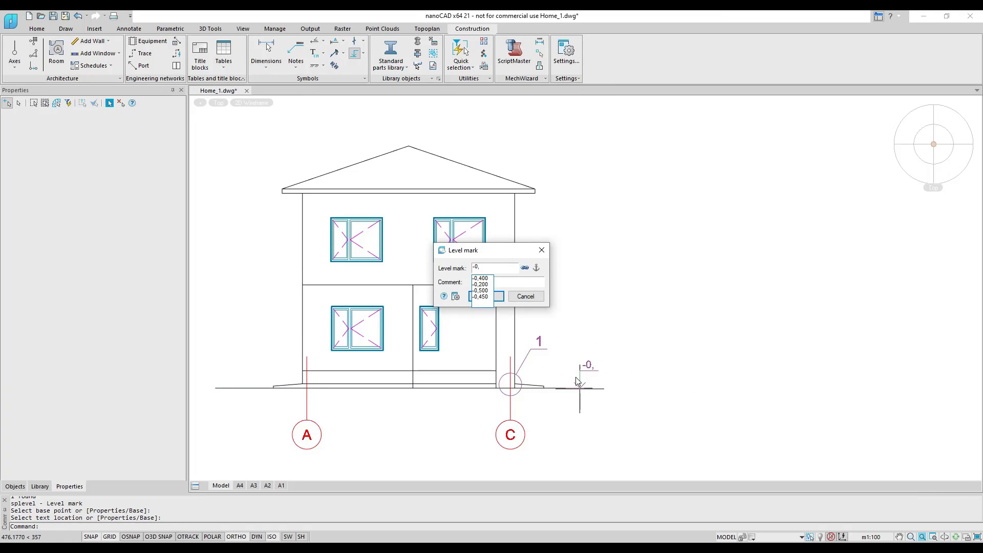
left_click(487, 301)
Add level marks at the bottom and top of the narrow ground-floor window and for the right upper-floor window.
left_click(438, 351)
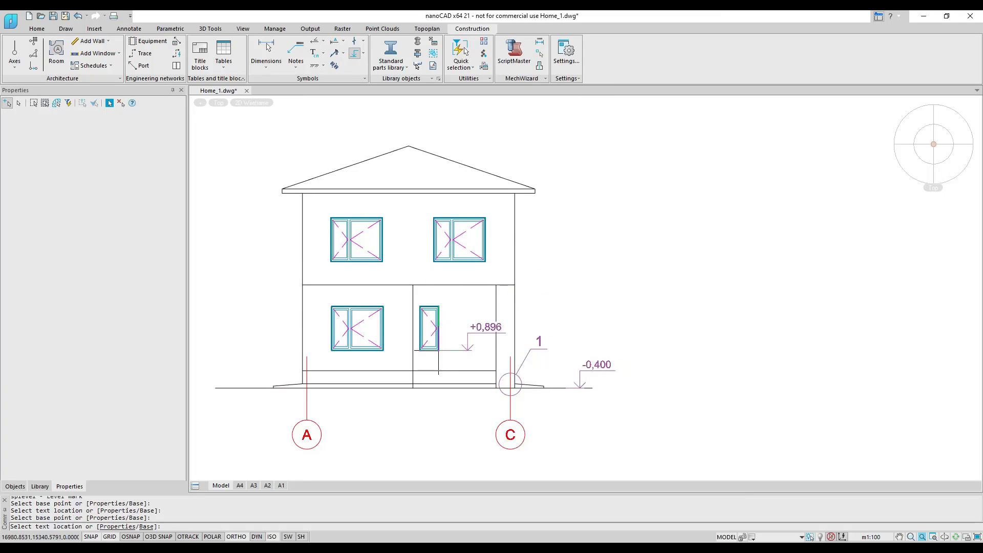
left_click(570, 343)
left_click(439, 307)
left_click(580, 306)
left_click(485, 261)
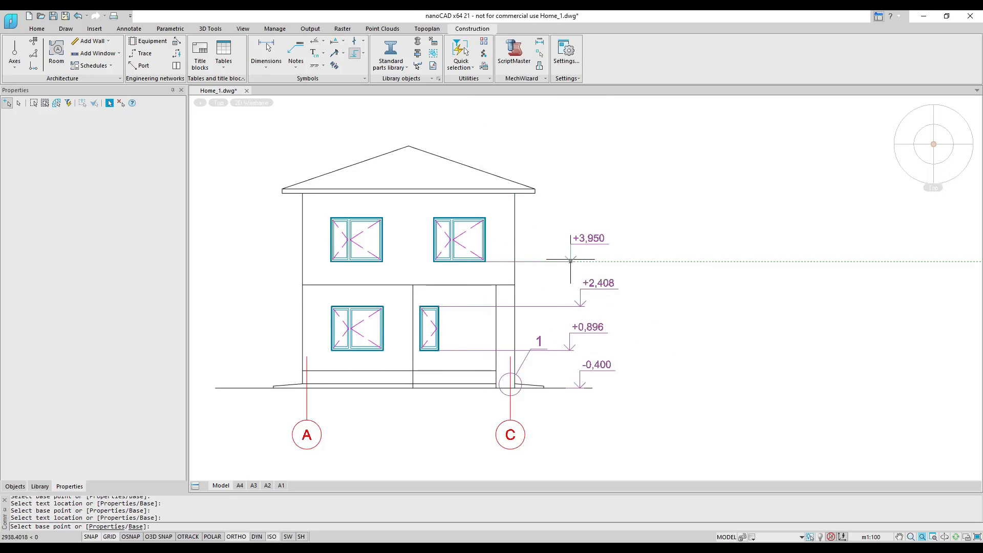
left_click(572, 261)
Add level marks at the underside of the eaves and at the roof ridge, ending the command.
left_click(535, 193)
left_click(624, 194)
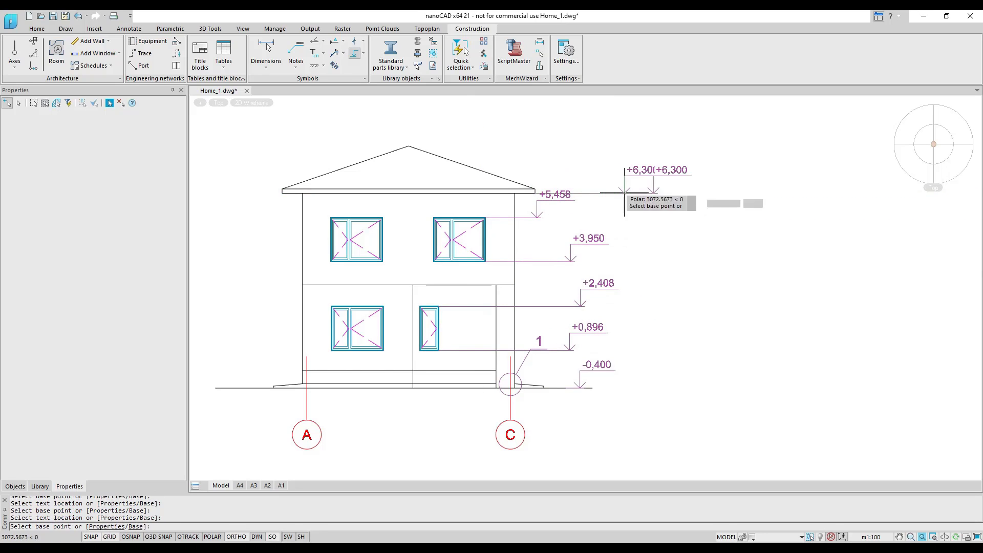
left_click(409, 147)
left_click(463, 147)
right_click(527, 142)
left_click(537, 149)
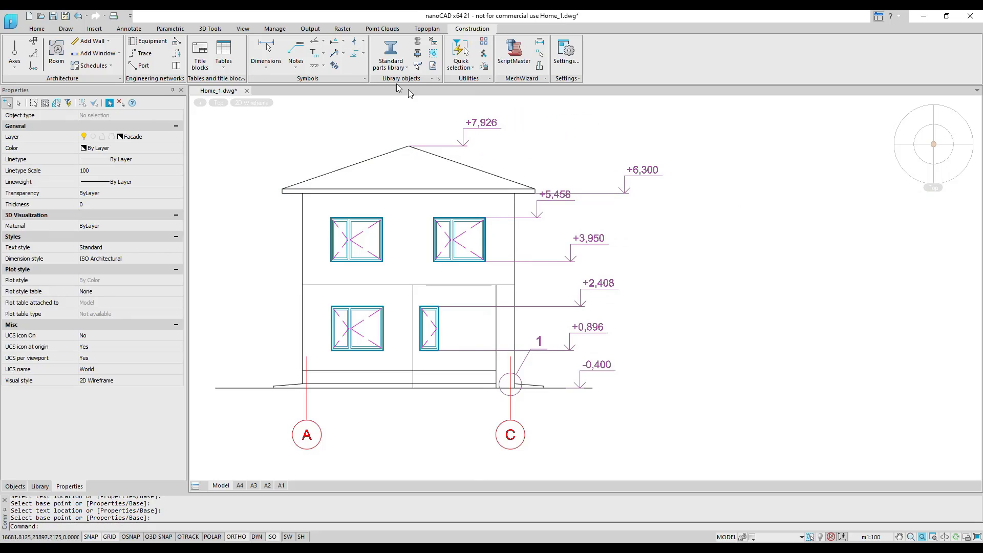
Align the level marks from the lower window up to the eaves by baselines, using the -0,400 mark as base.
left_click(362, 54)
left_click(373, 140)
left_click(580, 381)
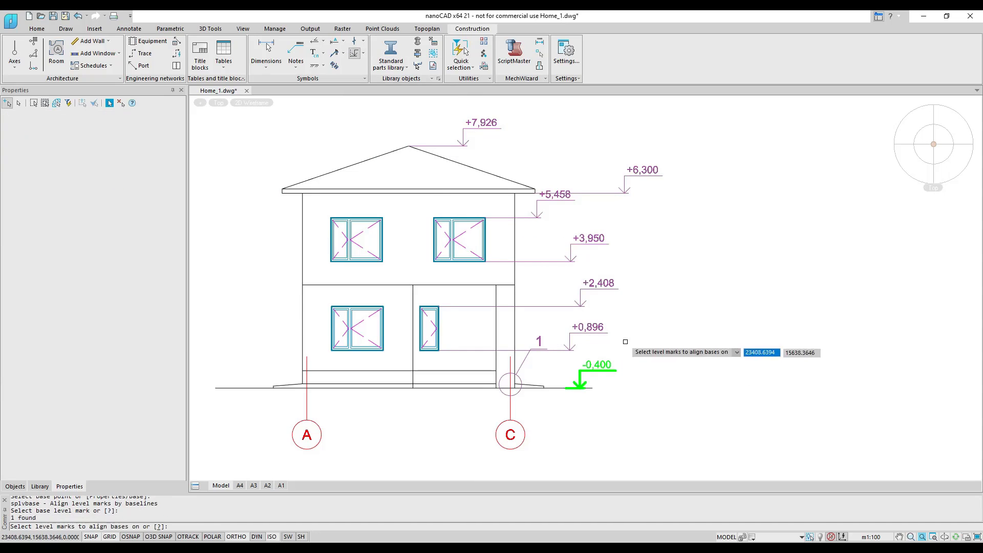
left_click(665, 351)
left_click(563, 175)
right_click(653, 235)
left_click(663, 232)
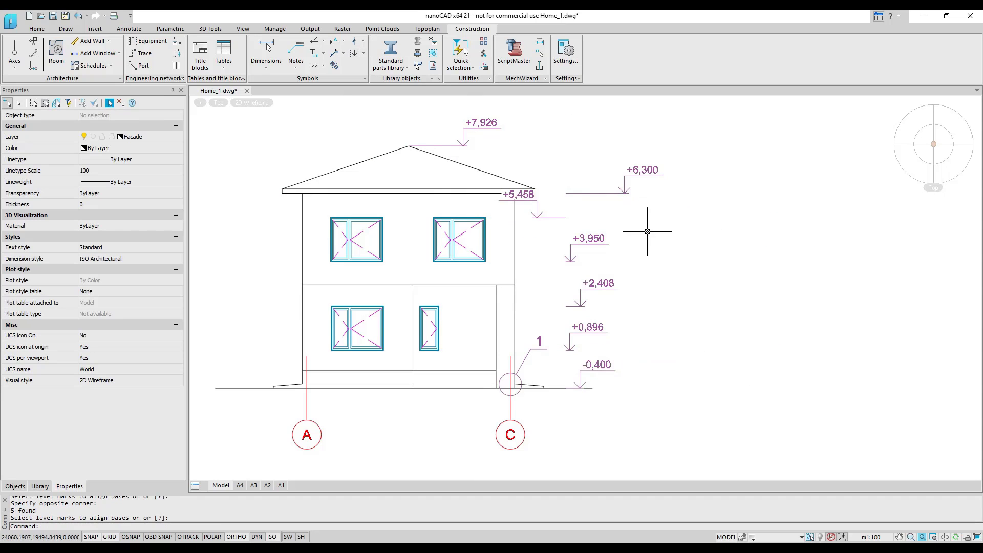
Align the level marks from the lower window up to the eaves by arrows, using the -0,400 mark as base.
left_click(363, 54)
left_click(372, 125)
left_click(597, 368)
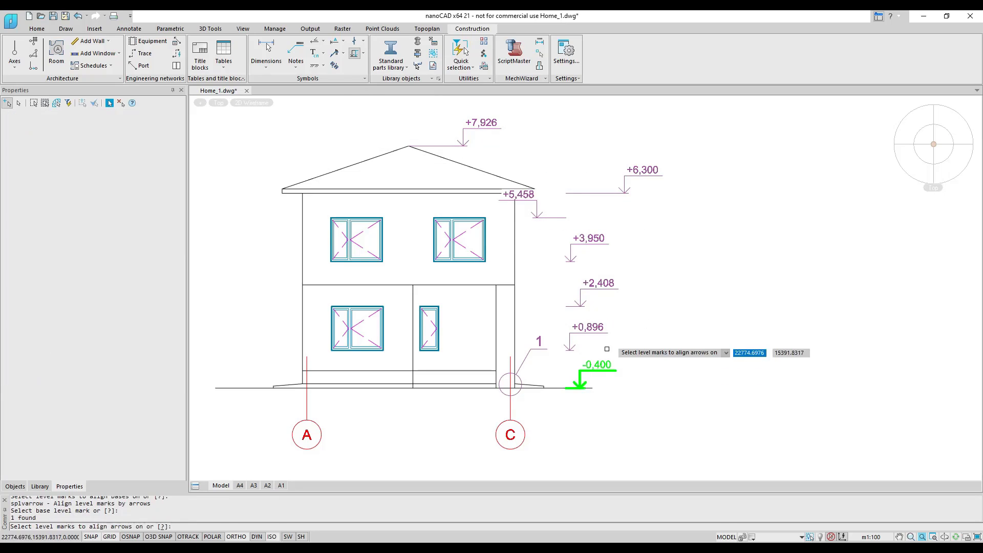
left_click(607, 348)
left_click(561, 175)
right_click(589, 161)
left_click(601, 168)
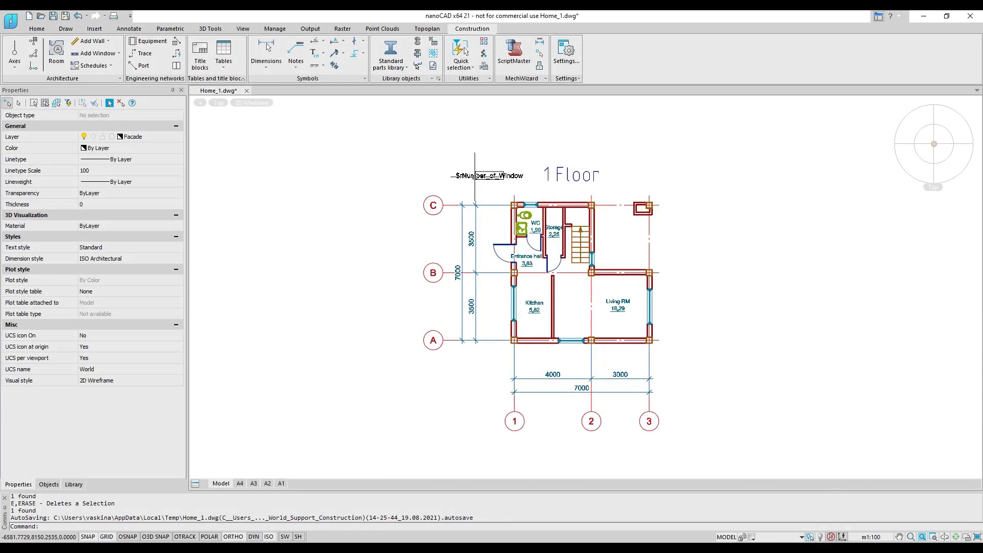
Start a marker from the $rNumber_of_Window text and its rectangle, with the origin midway between the rectangle's opposite corners.
scroll(466, 182, "up", 8)
left_click(655, 239)
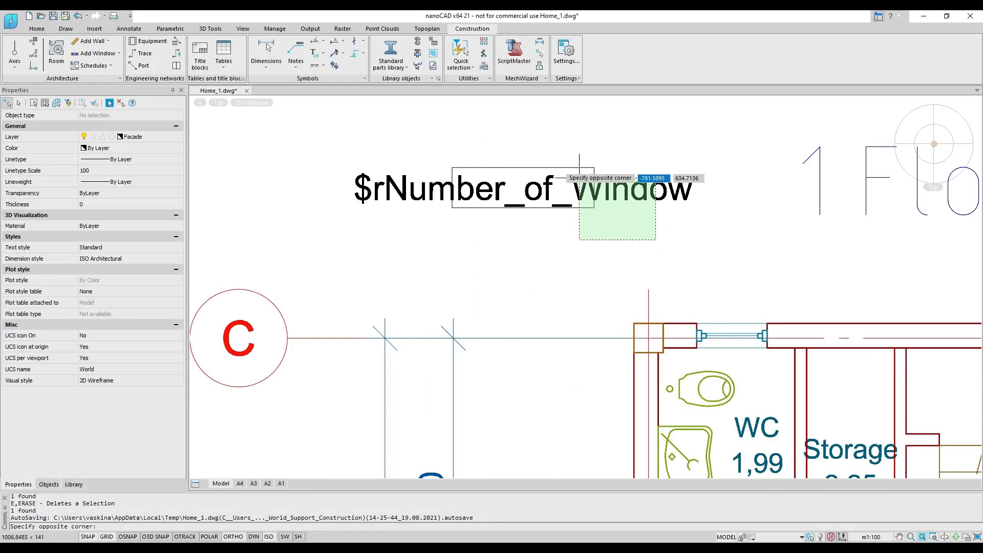
left_click(579, 177)
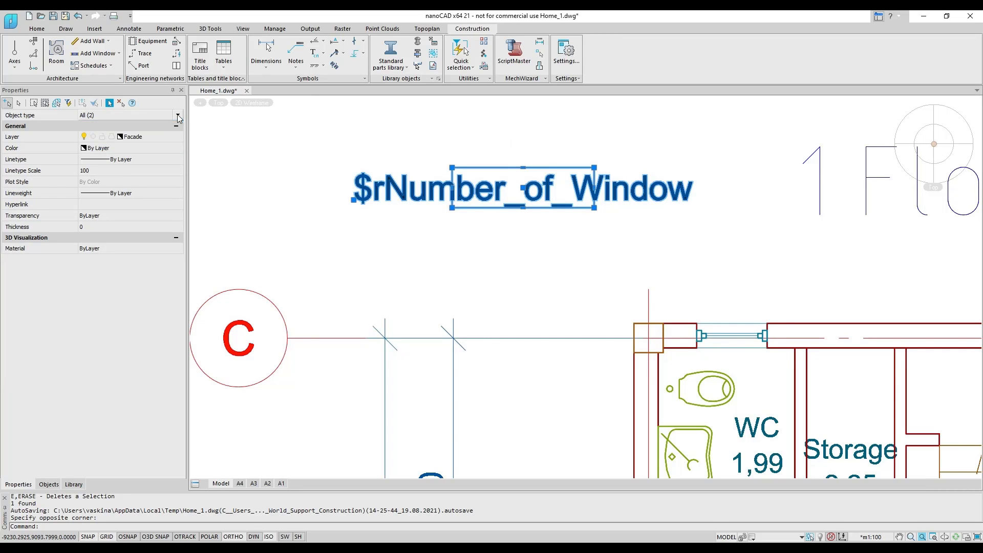
left_click(430, 44)
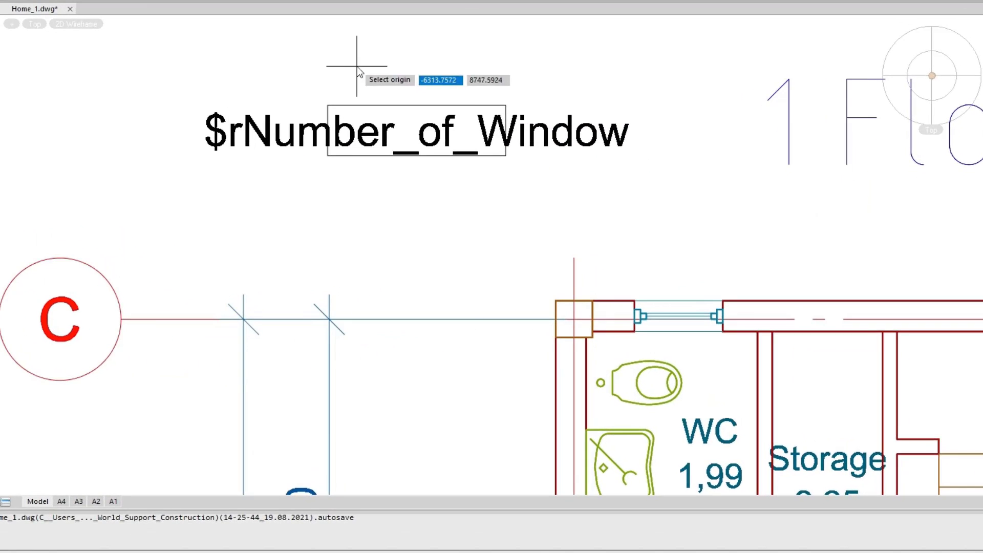
right_click(473, 135, "shift")
left_click(514, 163)
left_click(339, 155)
left_click(505, 105)
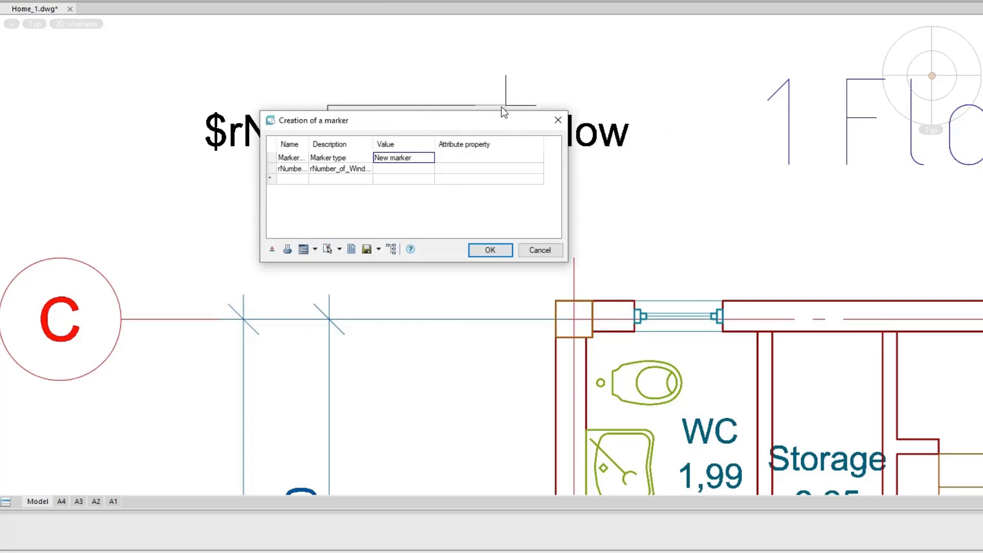
Link the marker's rNumber_of_Window attribute to the Number property of the WC window.
left_click(536, 168)
left_click(588, 178)
left_click(688, 300)
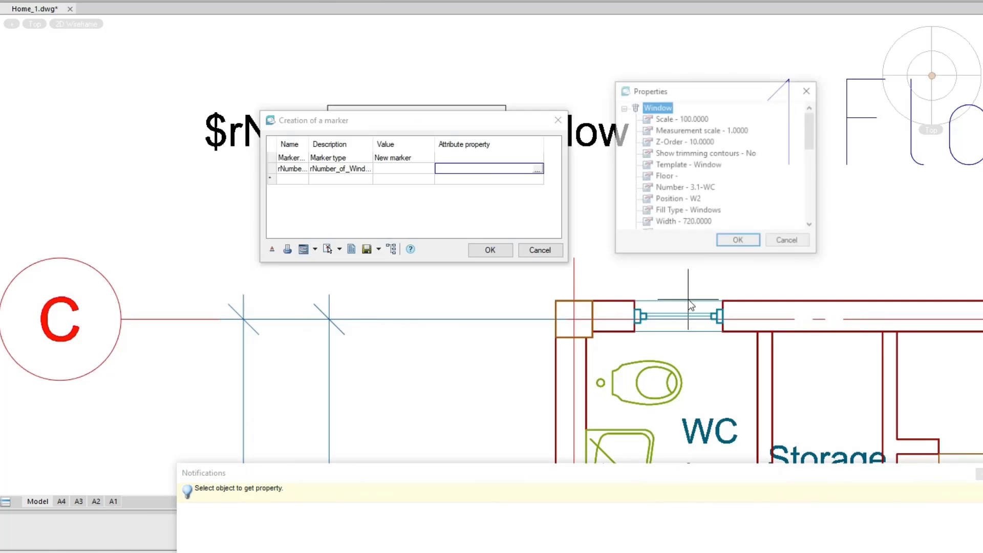
left_click(668, 189)
left_click(737, 242)
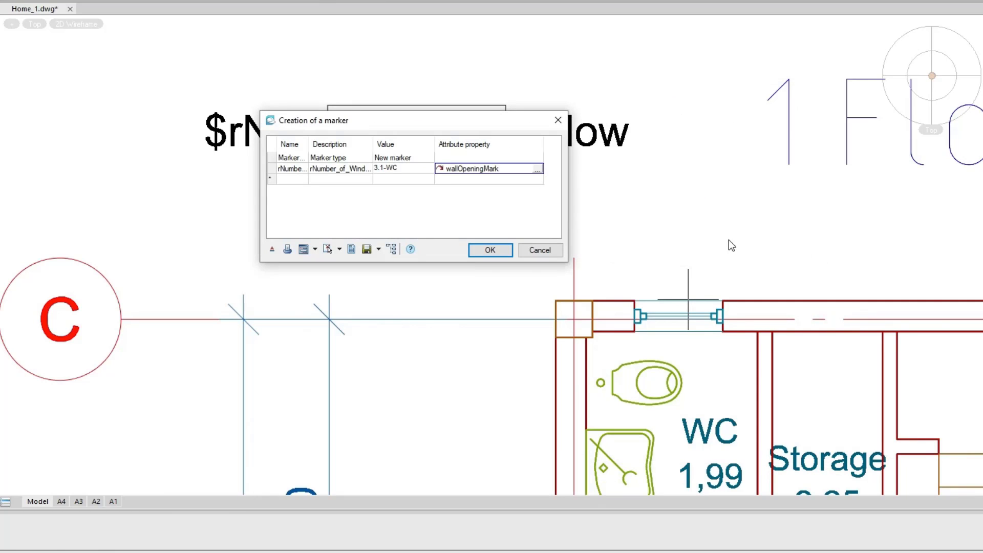
Design an input form for the marker containing the rNumber_of_Window field, and close the form designer.
left_click(324, 266)
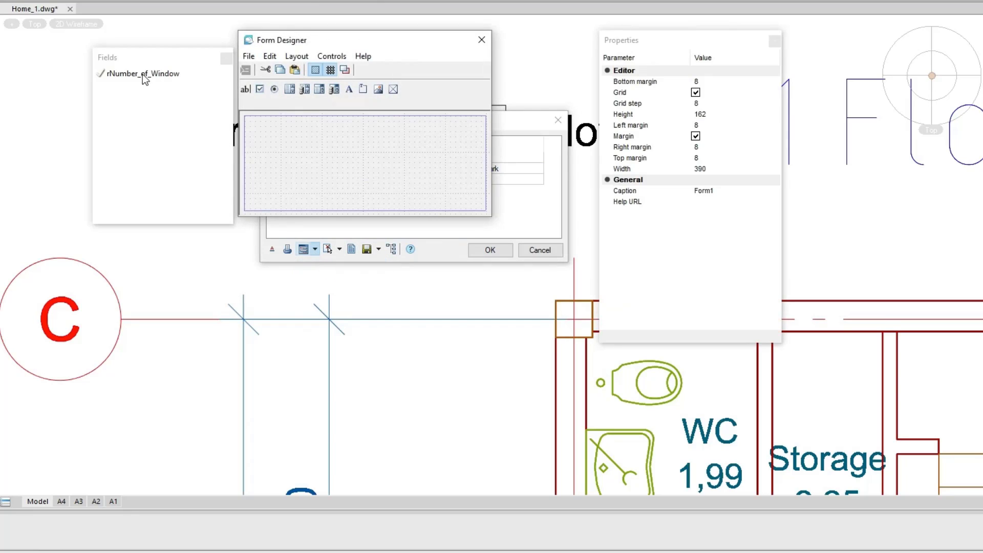
left_click_drag(145, 80, 274, 129)
left_click(284, 132)
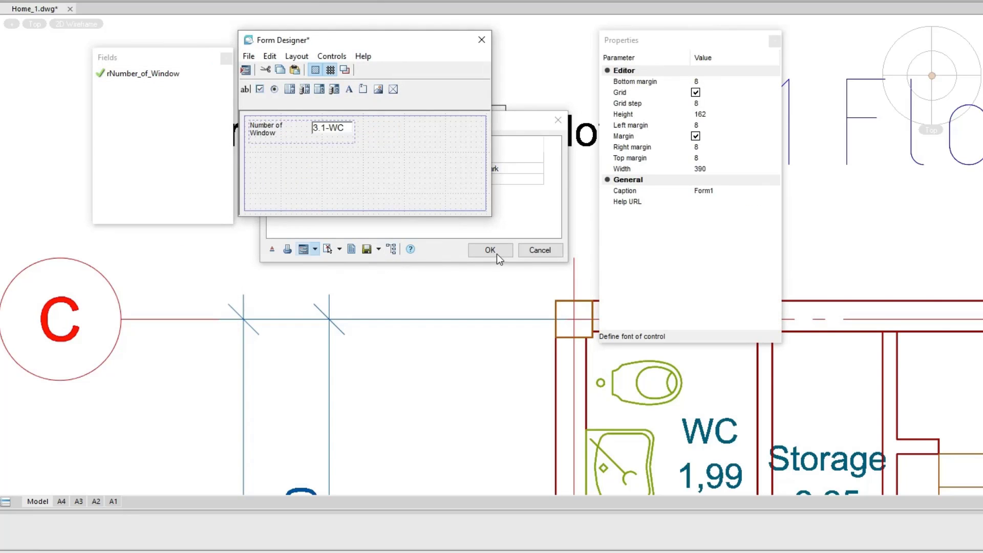
left_click(482, 40)
Save the marker in DB\Markers as "Marker of window" and place it above the WC window.
left_click(380, 250)
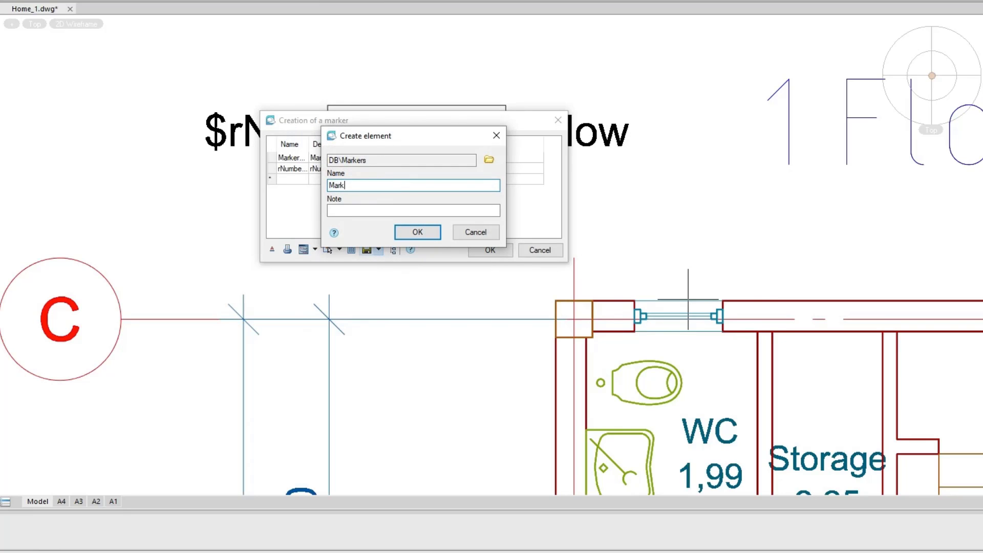
key("Return")
left_click(496, 251)
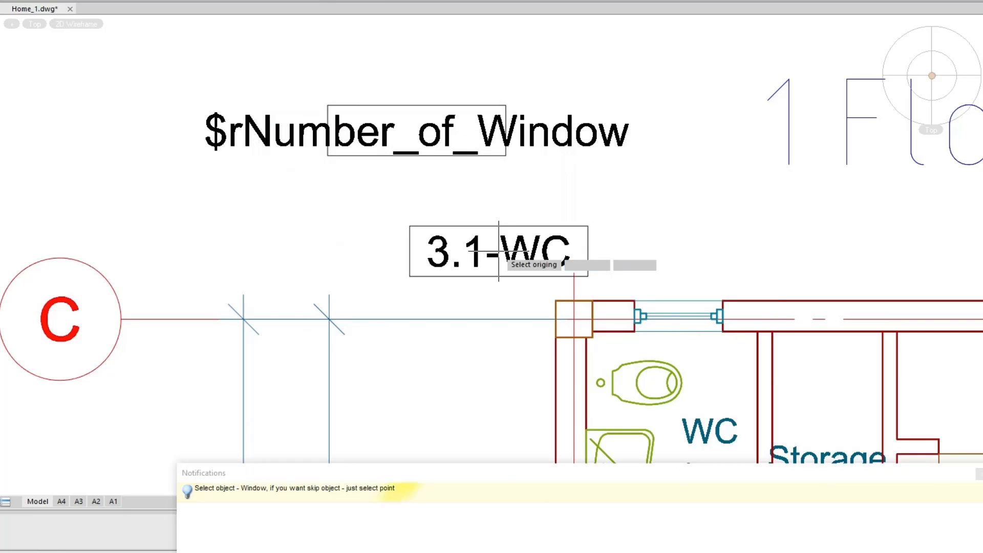
left_click(678, 252)
left_click(495, 252)
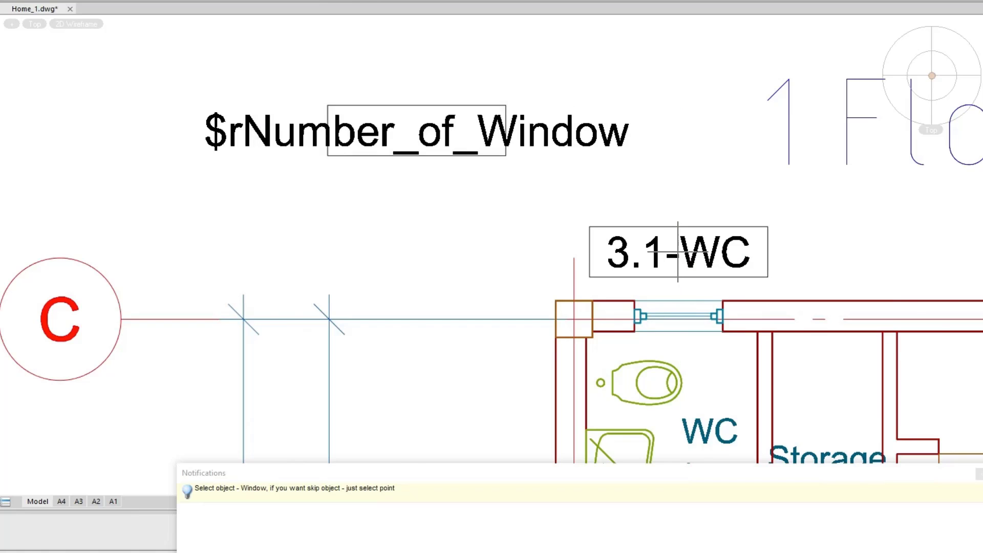
Insert the "Marker of window" library element for the window beside the staircase, placing it outside the wall.
scroll(623, 292, "down", 2)
mouse_move(672, 345)
middle_mouse_down()
mouse_move(346, 180)
mouse_move(284, 128)
middle_mouse_up()
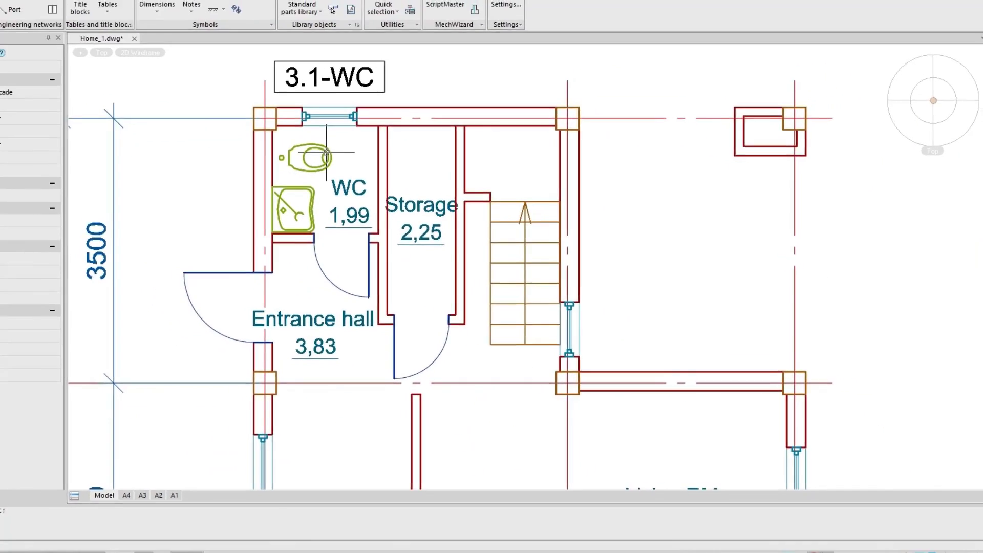
left_click(74, 486)
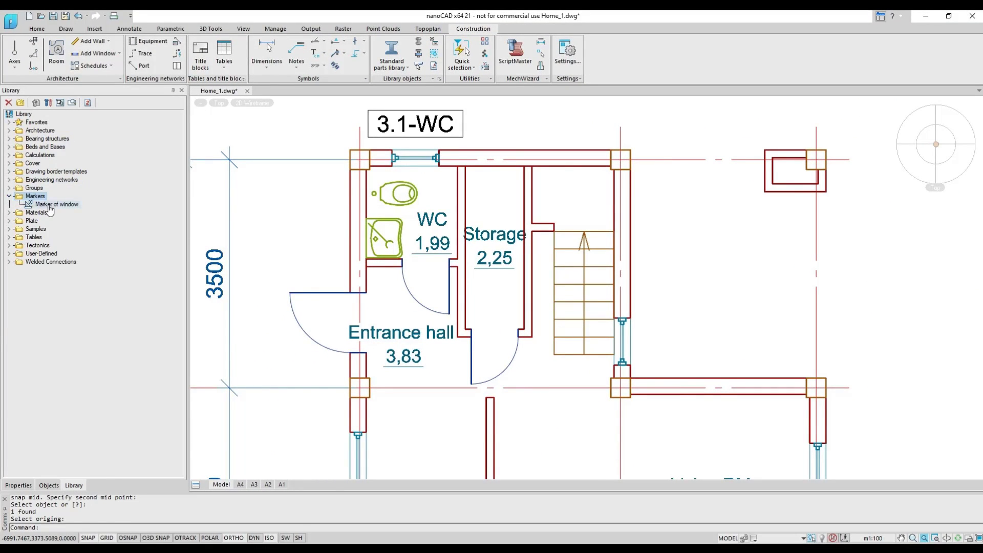
double_click(51, 204)
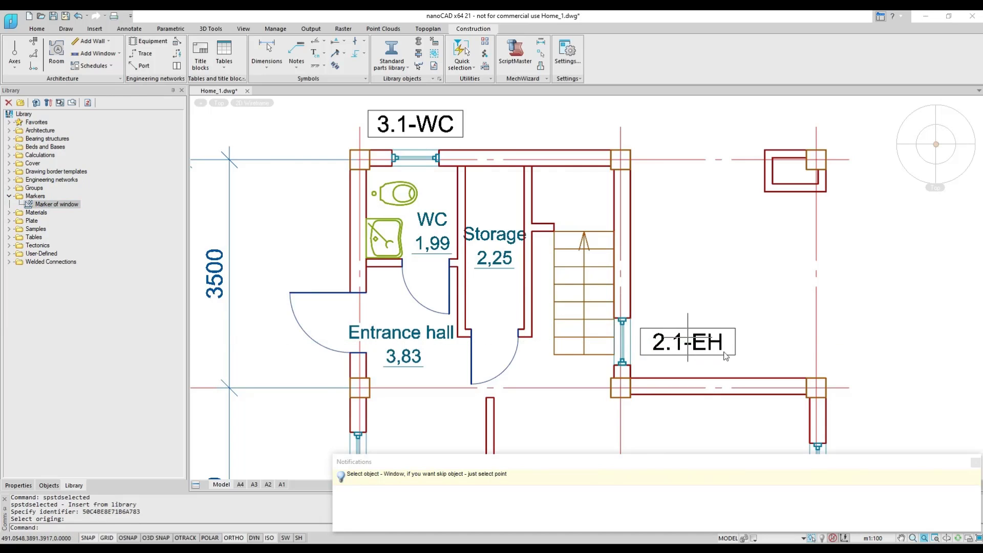
left_click(687, 341)
key("Return")
Place a window marker outside the living room's outer wall, linked to the window there.
middle_click_drag(698, 391, 474, 174)
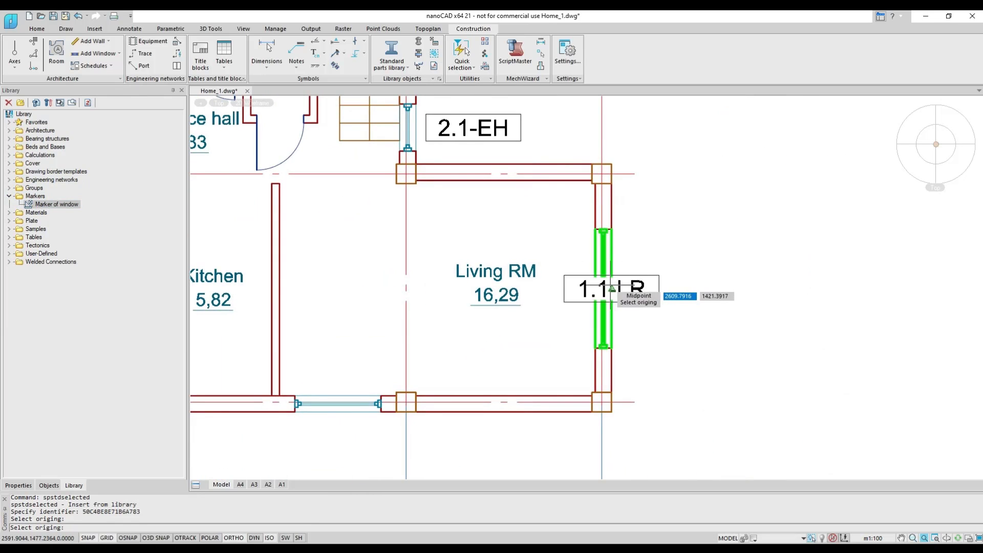
left_click(670, 289)
left_click(581, 283)
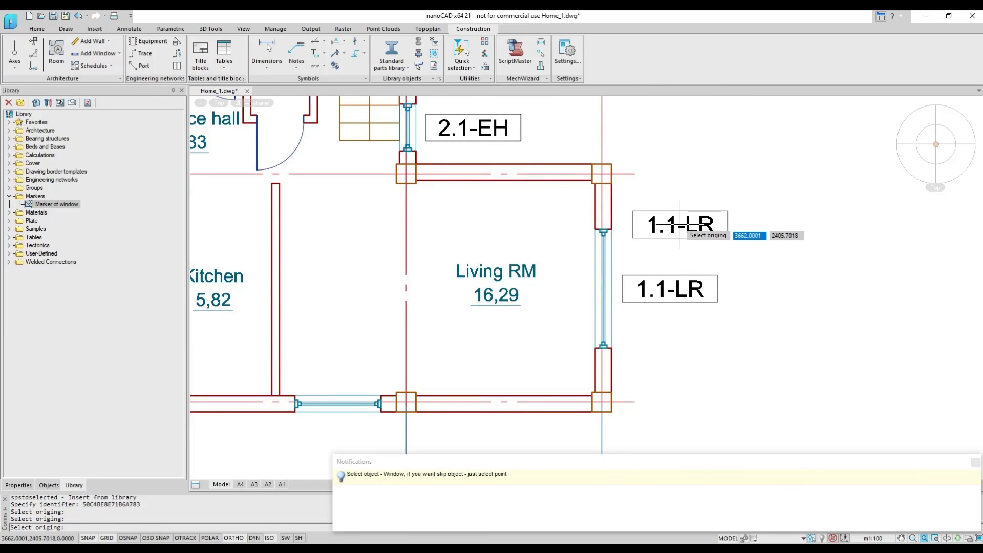
Open the properties of the marked living room window for editing.
left_click(611, 260)
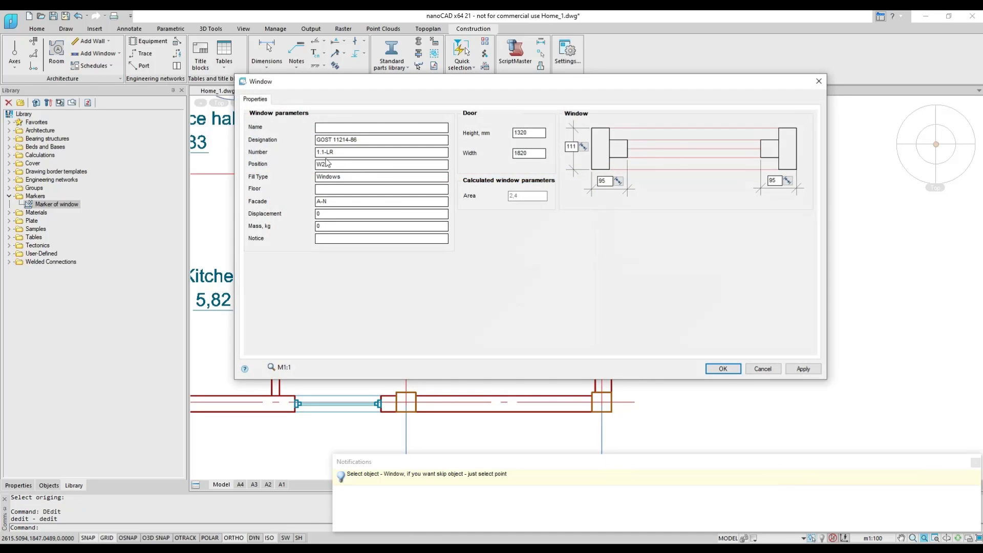